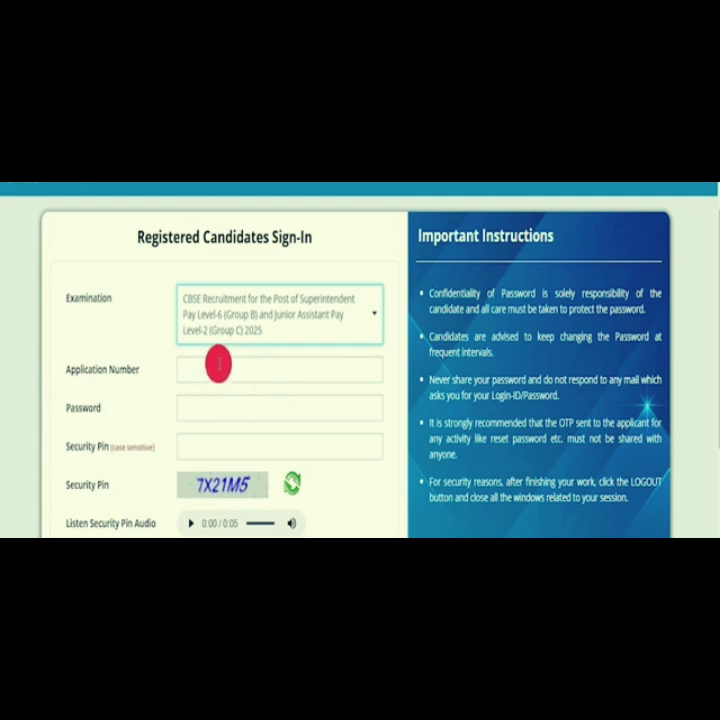
{"action": "left_click", "coordinate": [218, 366]}
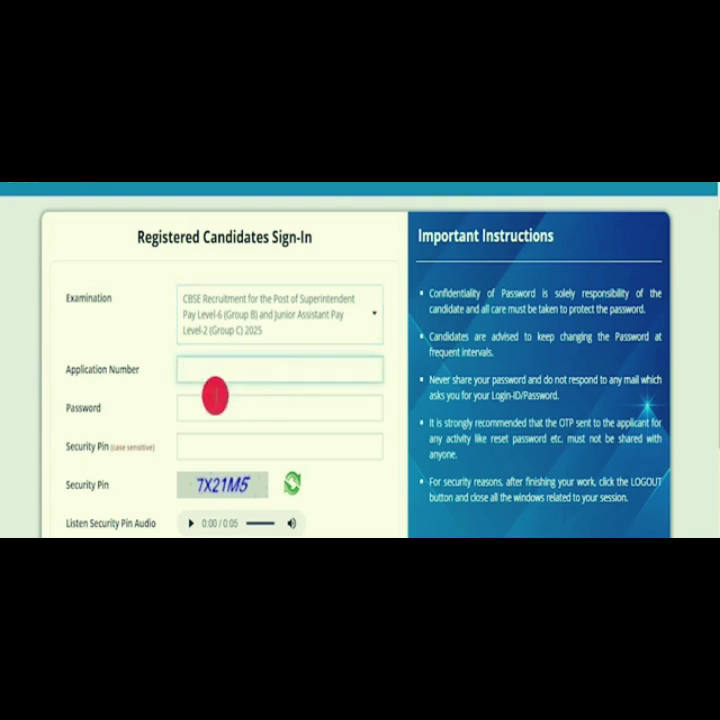
{"action": "left_click", "coordinate": [217, 404]}
{"action": "scroll", "coordinate": [225, 360], "scroll_direction": "down", "scroll_amount": 2}
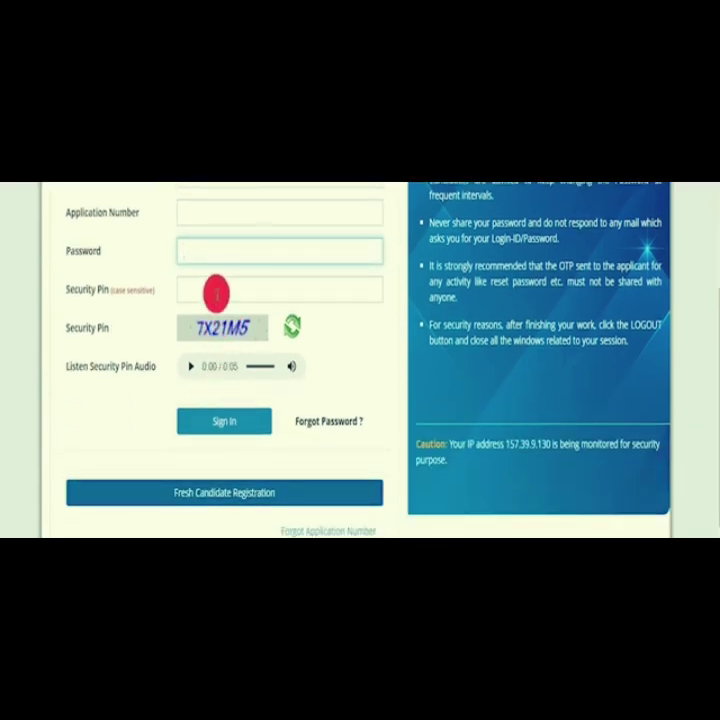
{"action": "left_click", "coordinate": [216, 285]}
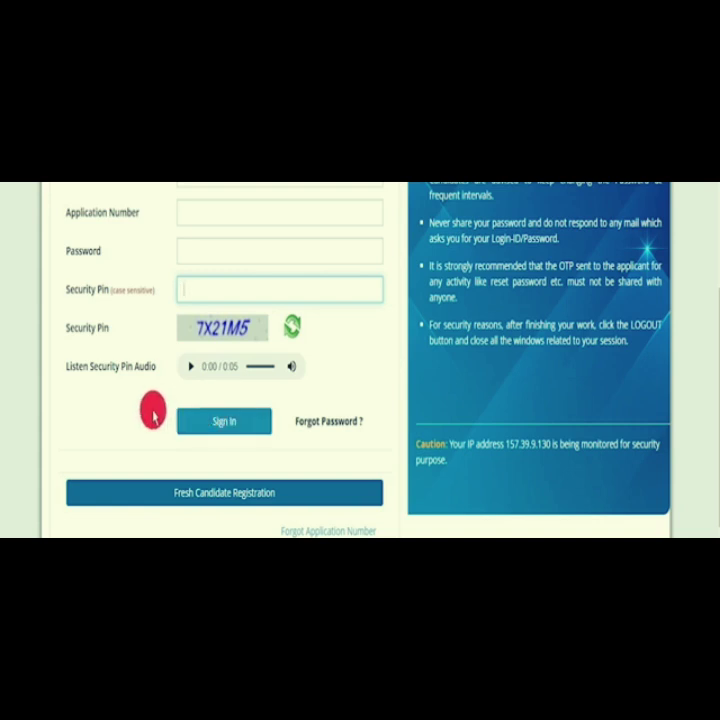
{"action": "scroll", "coordinate": [152, 414], "scroll_direction": "down", "scroll_amount": 2}
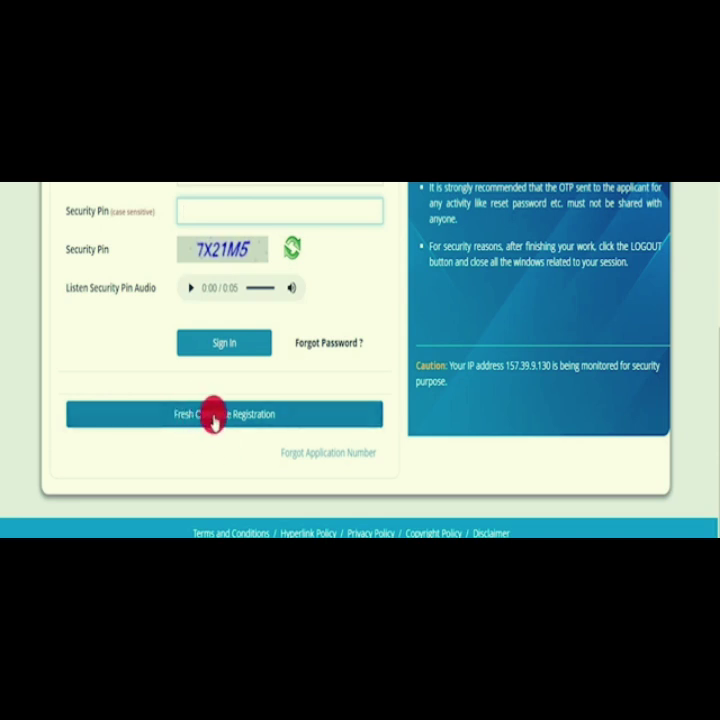
{"action": "left_click", "coordinate": [213, 421]}
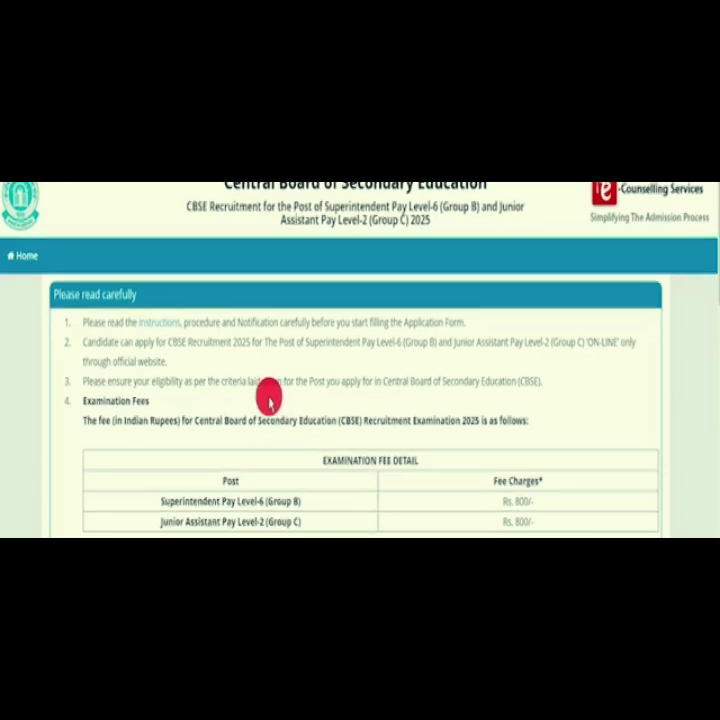
Read through the registration instructions and choose I Agree to reach the blank Registration Form.
{"action": "scroll", "coordinate": [269, 400], "scroll_direction": "down", "scroll_amount": 1}
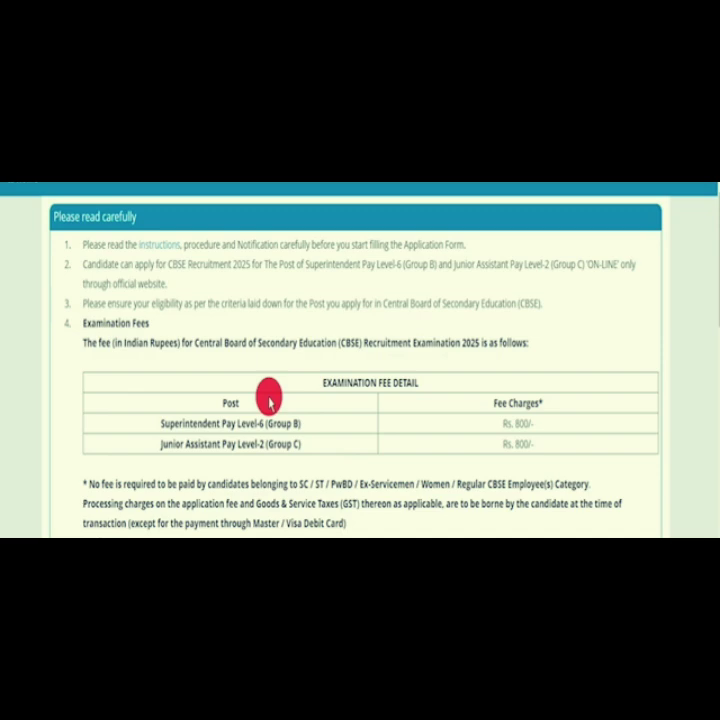
{"action": "scroll", "coordinate": [269, 400], "scroll_direction": "down", "scroll_amount": 2}
{"action": "scroll", "coordinate": [269, 398], "scroll_direction": "down", "scroll_amount": 1}
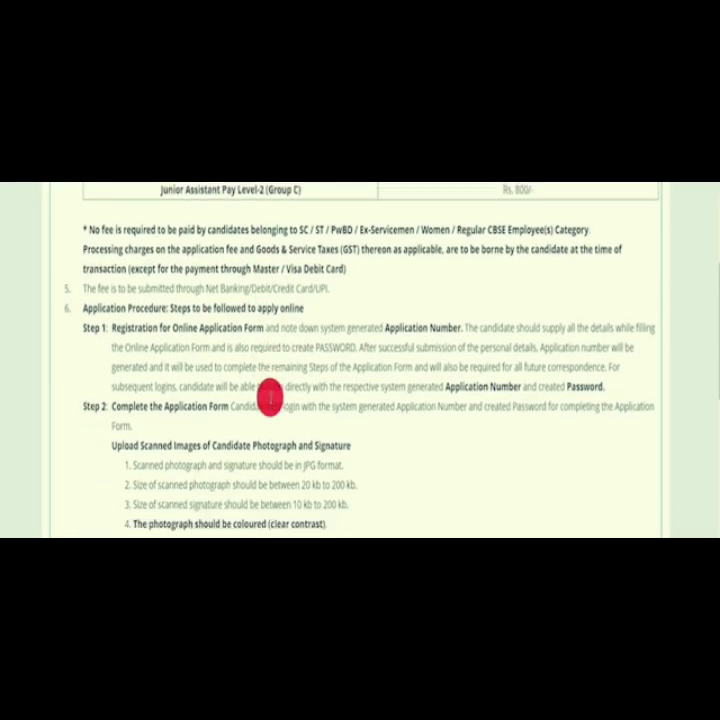
{"action": "scroll", "coordinate": [269, 398], "scroll_direction": "down", "scroll_amount": 10}
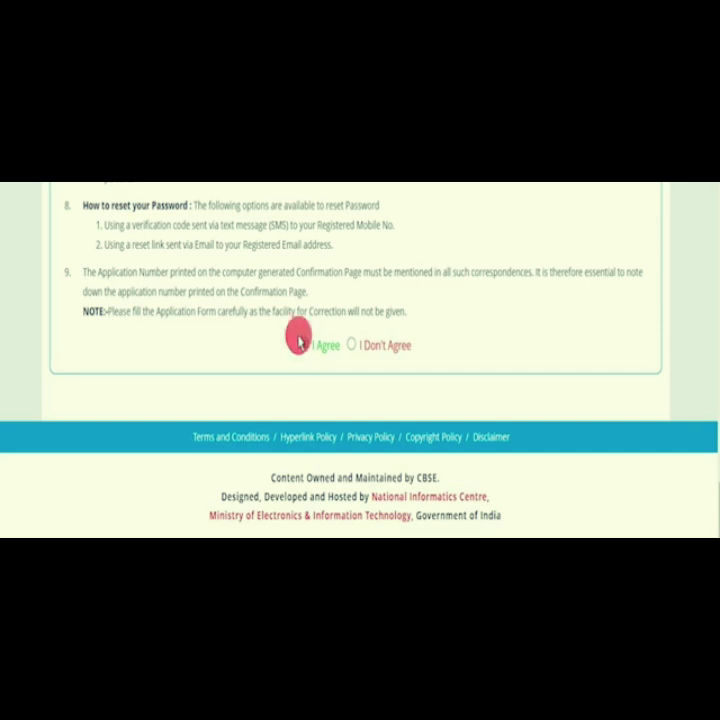
{"action": "left_click", "coordinate": [300, 342]}
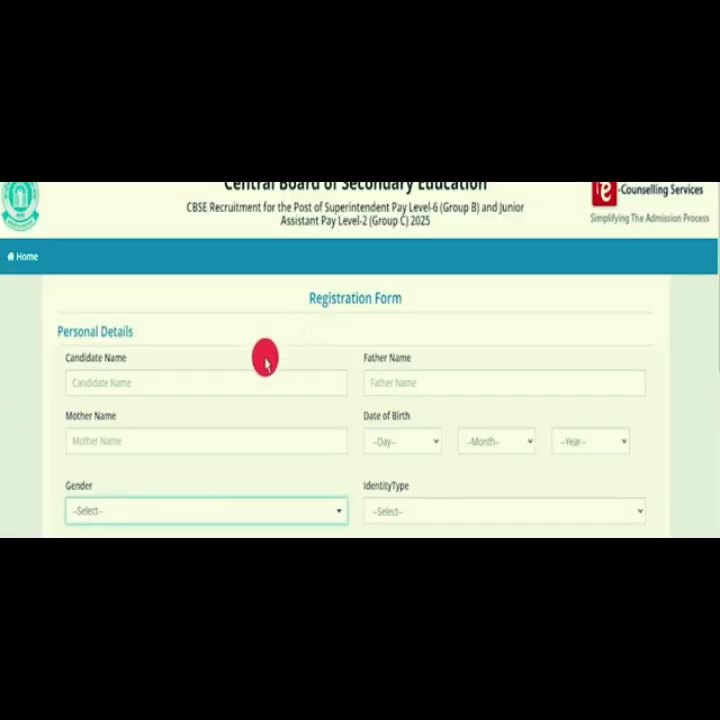
{"action": "left_click", "coordinate": [228, 380]}
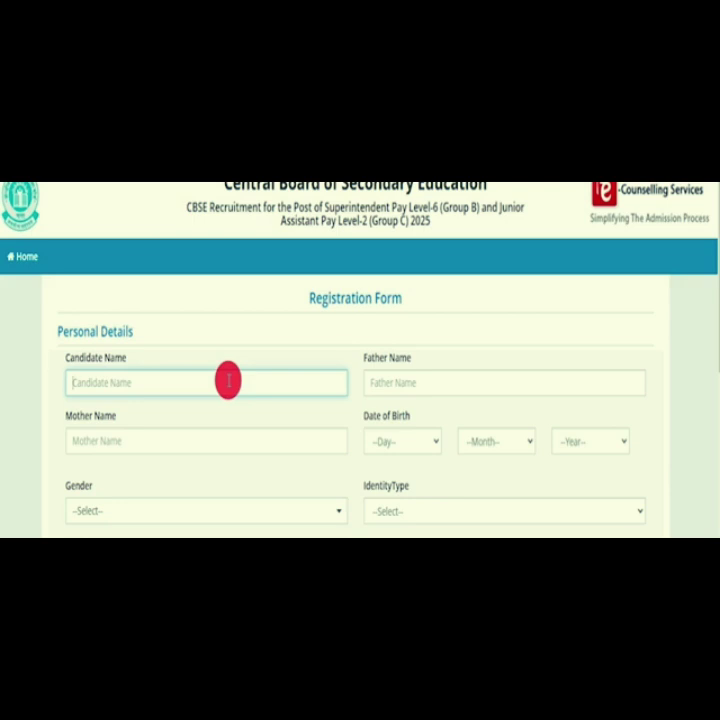
Enter the candidate's, father's and mother's names.
{"action": "type", "text": "Amit"}
{"action": "left_click", "coordinate": [430, 377]}
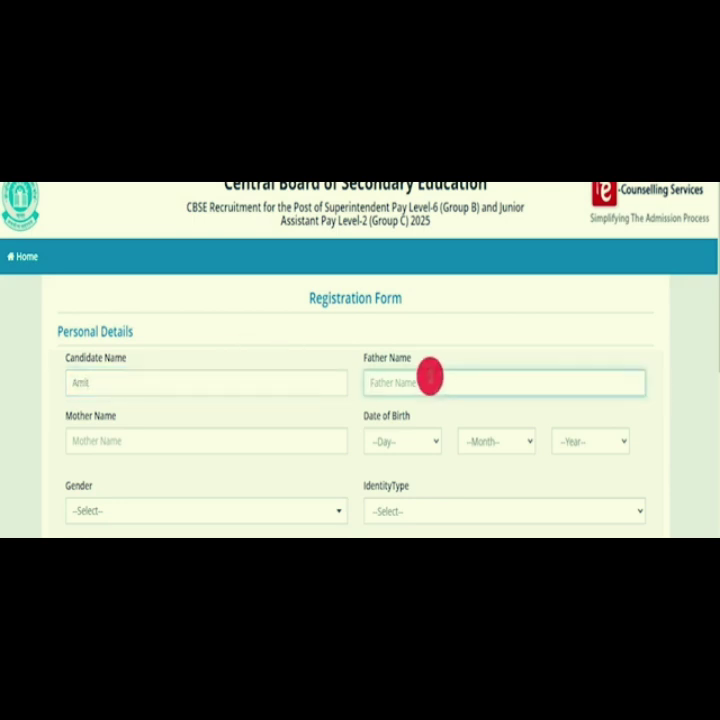
{"action": "type", "text": "Rakesh"}
{"action": "left_click", "coordinate": [221, 430]}
{"action": "type", "text": "Reena"}
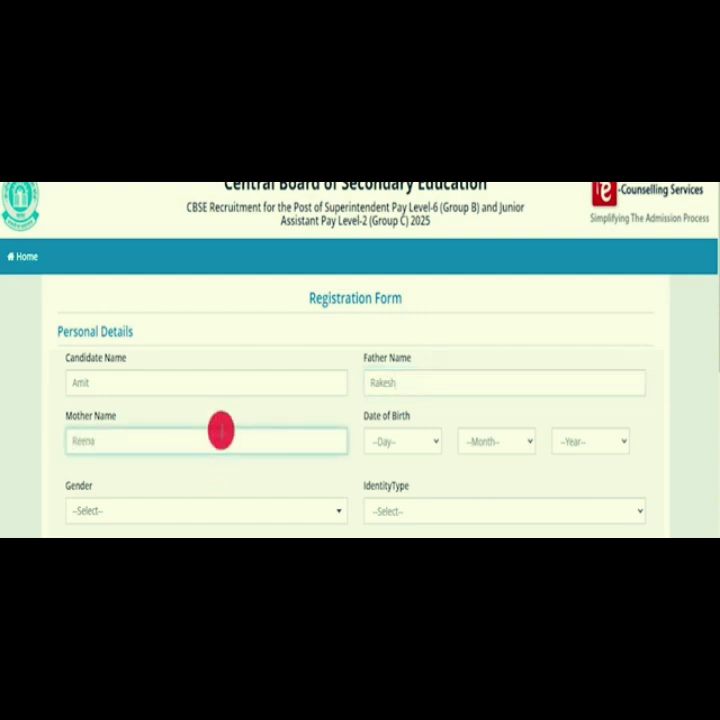
Set the date of birth to 14 October 1993.
{"action": "left_click", "coordinate": [386, 443]}
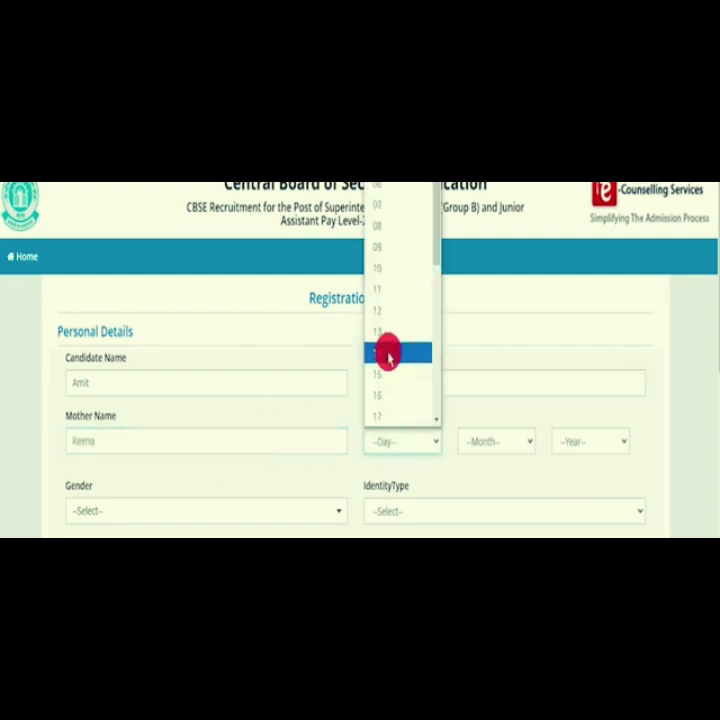
{"action": "left_click", "coordinate": [386, 350]}
{"action": "left_click", "coordinate": [468, 441]}
{"action": "left_click", "coordinate": [475, 374]}
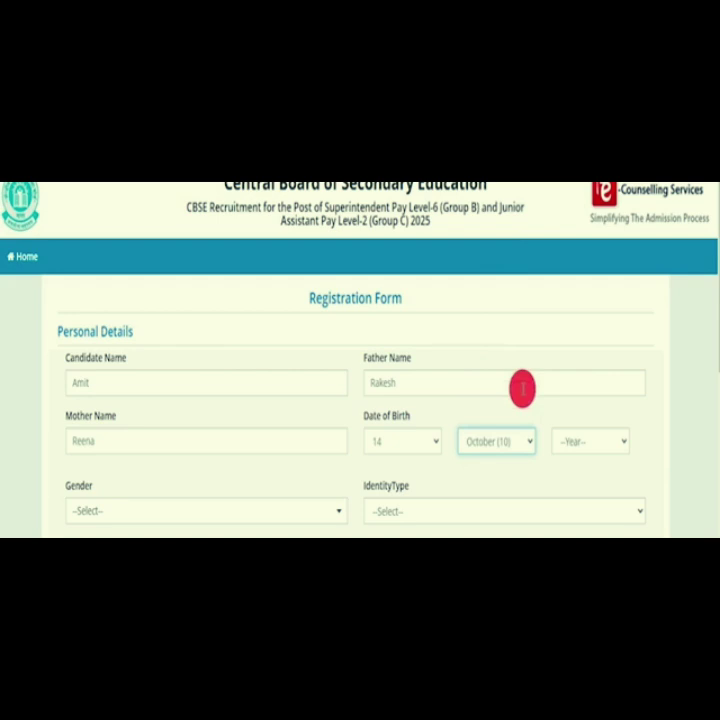
{"action": "left_click", "coordinate": [566, 436]}
{"action": "left_click", "coordinate": [562, 374]}
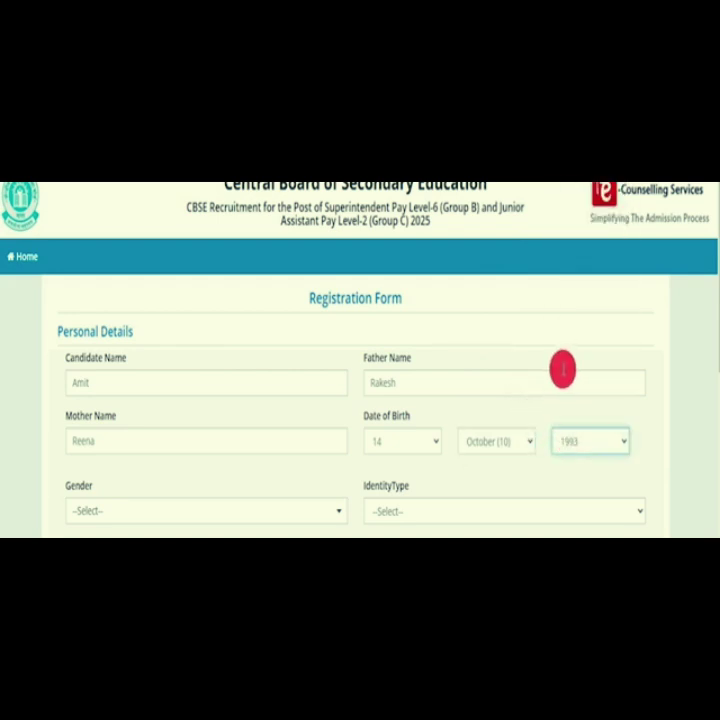
Choose Male as the gender and Voter ID as the identity type.
{"action": "left_click", "coordinate": [255, 509]}
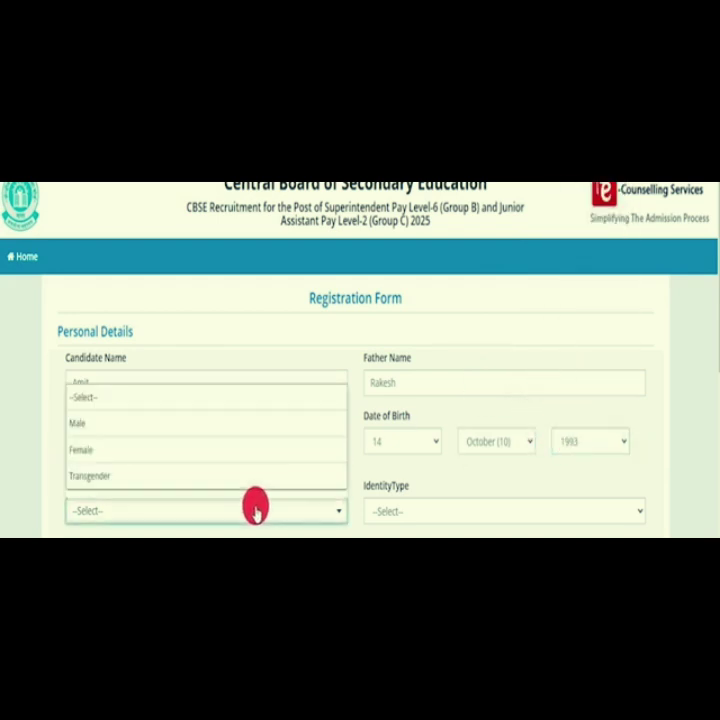
{"action": "left_click", "coordinate": [96, 423]}
{"action": "left_click", "coordinate": [405, 510]}
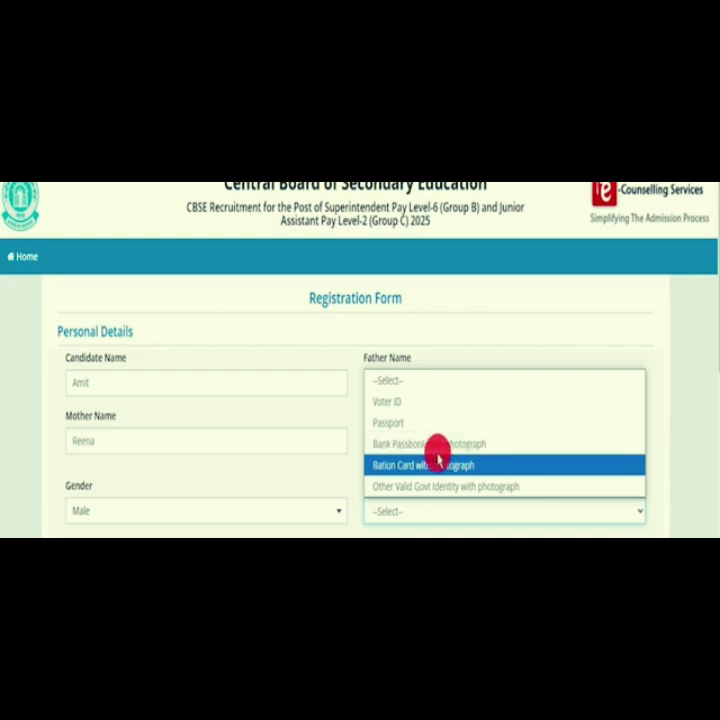
{"action": "left_click", "coordinate": [394, 402]}
{"action": "left_click", "coordinate": [291, 479]}
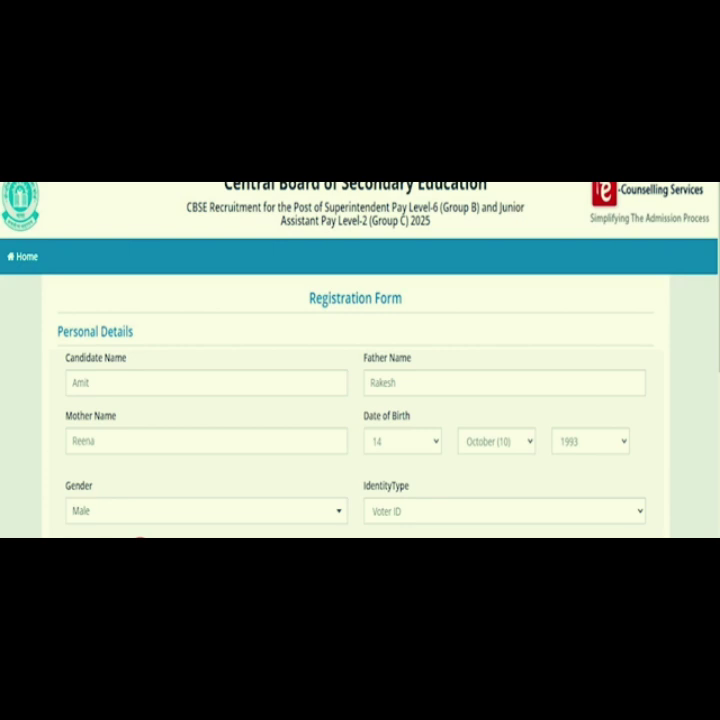
Go to the mobile number, email address and password fields of the form.
{"action": "scroll", "coordinate": [140, 530], "scroll_direction": "down", "scroll_amount": 3}
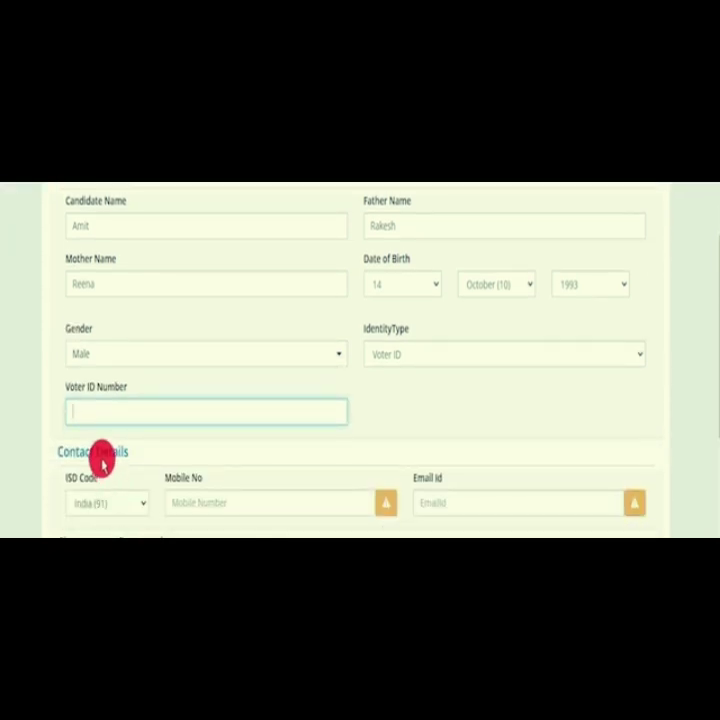
{"action": "scroll", "coordinate": [111, 461], "scroll_direction": "down", "scroll_amount": 2}
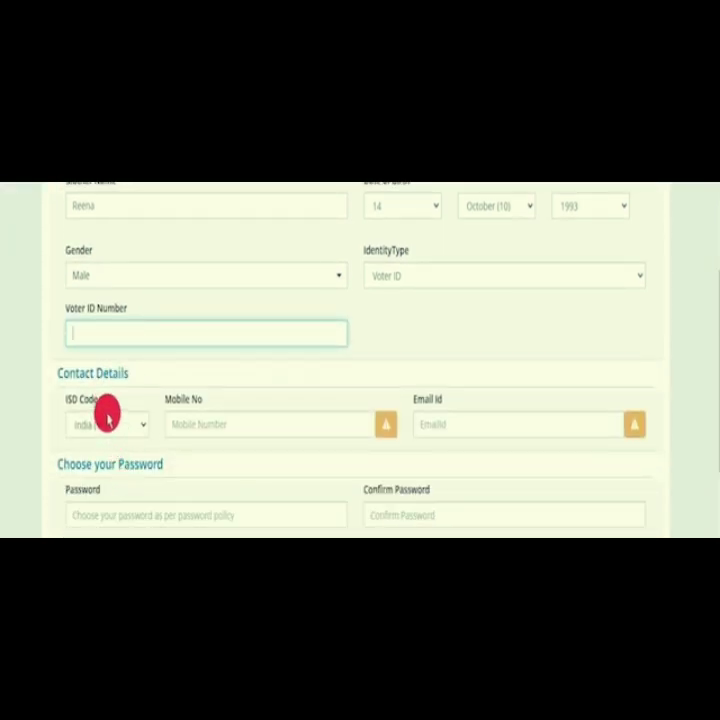
{"action": "left_click", "coordinate": [202, 415]}
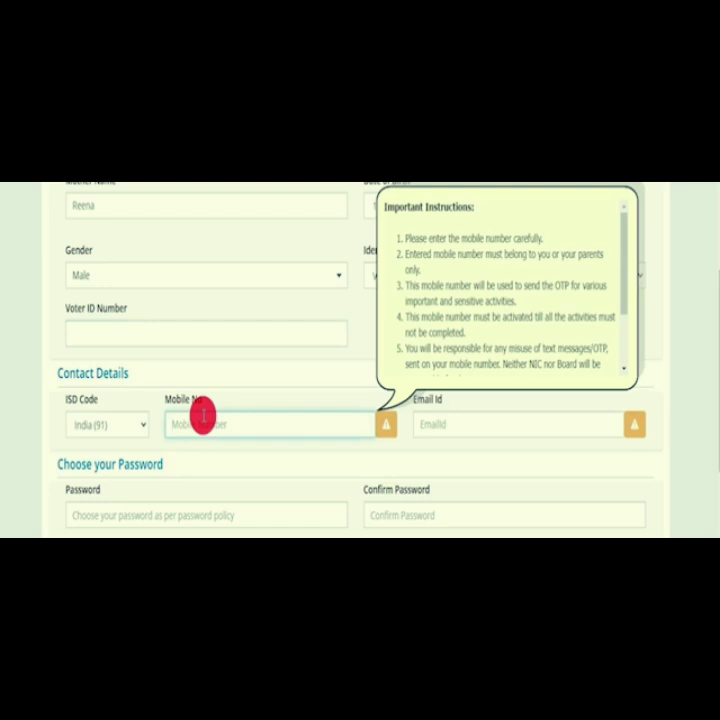
{"action": "left_click", "coordinate": [476, 420]}
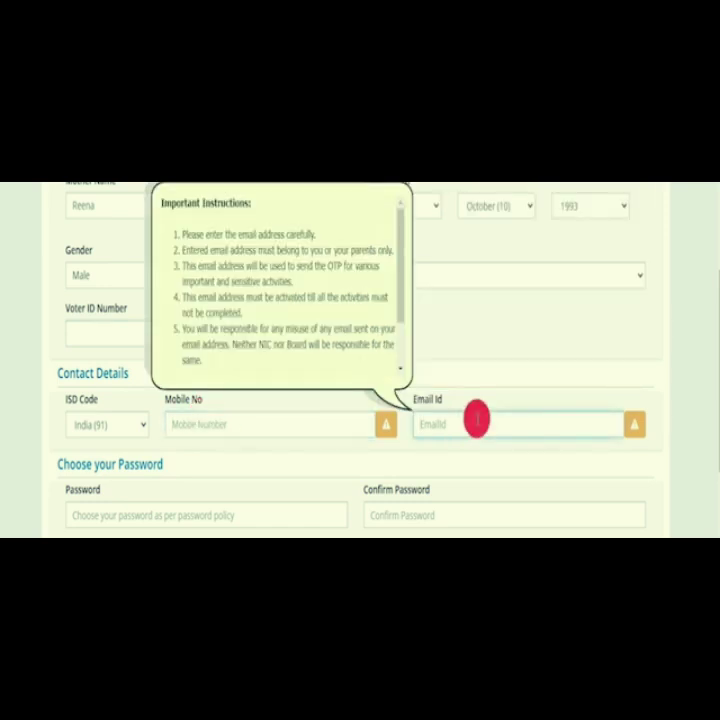
{"action": "left_click", "coordinate": [141, 512]}
{"action": "scroll", "coordinate": [141, 511], "scroll_direction": "down", "scroll_amount": 1}
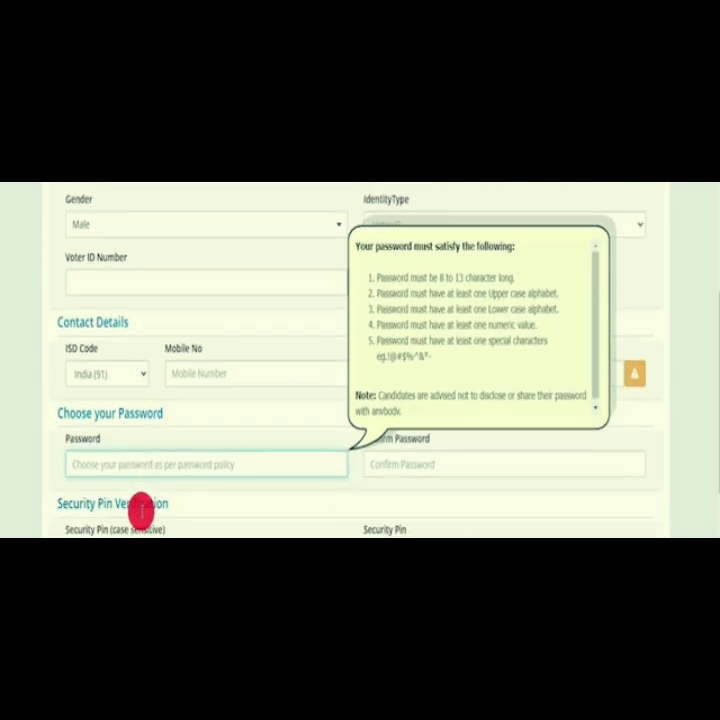
{"action": "scroll", "coordinate": [150, 460], "scroll_direction": "down", "scroll_amount": 2}
{"action": "scroll", "coordinate": [178, 357], "scroll_direction": "up", "scroll_amount": 2}
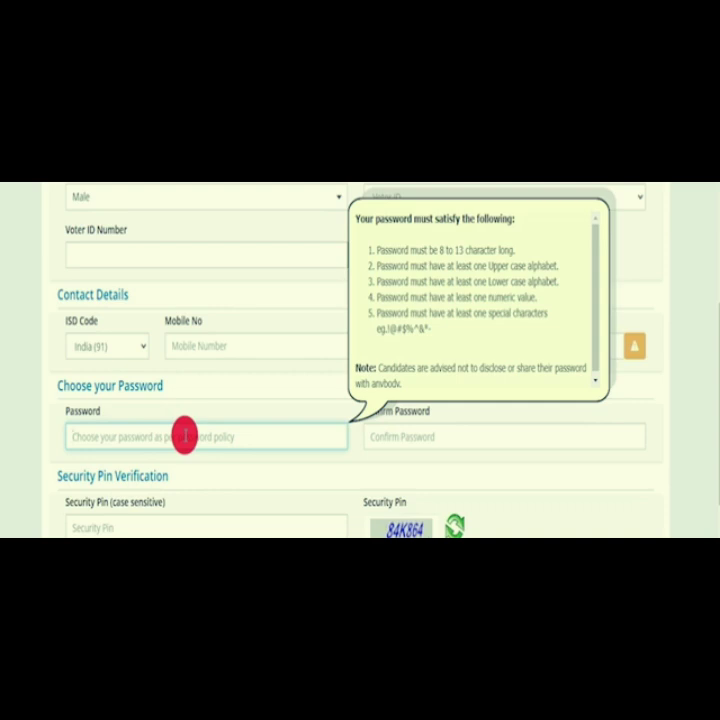
Move to Confirm Password, then the Security Pin field, and scroll to the Submit button.
{"action": "left_click", "coordinate": [386, 427]}
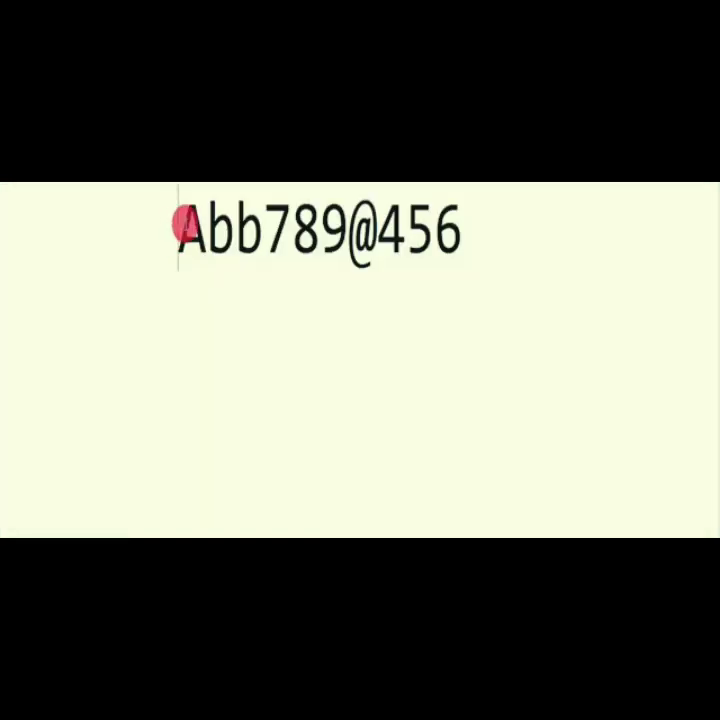
{"action": "left_click_drag", "start_coordinate": [182, 228], "coordinate": [461, 230]}
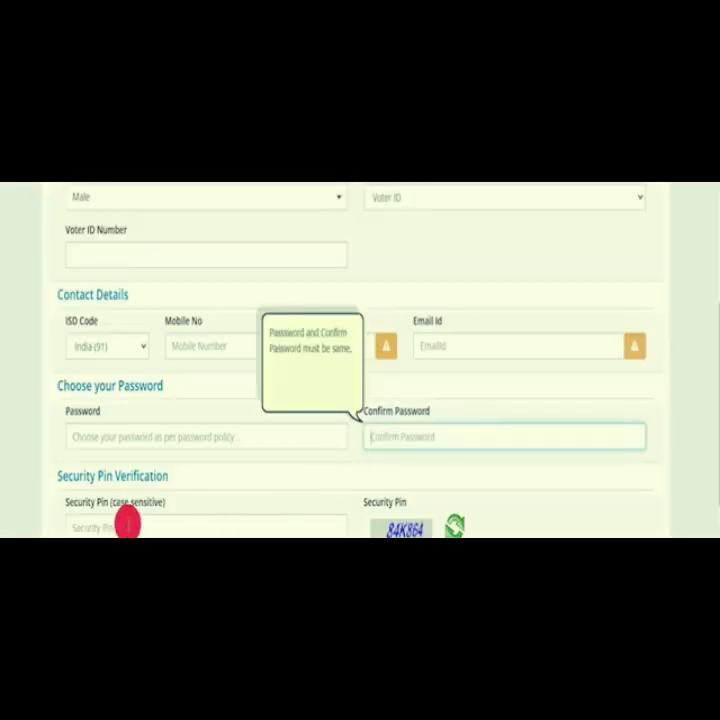
{"action": "left_click", "coordinate": [127, 522]}
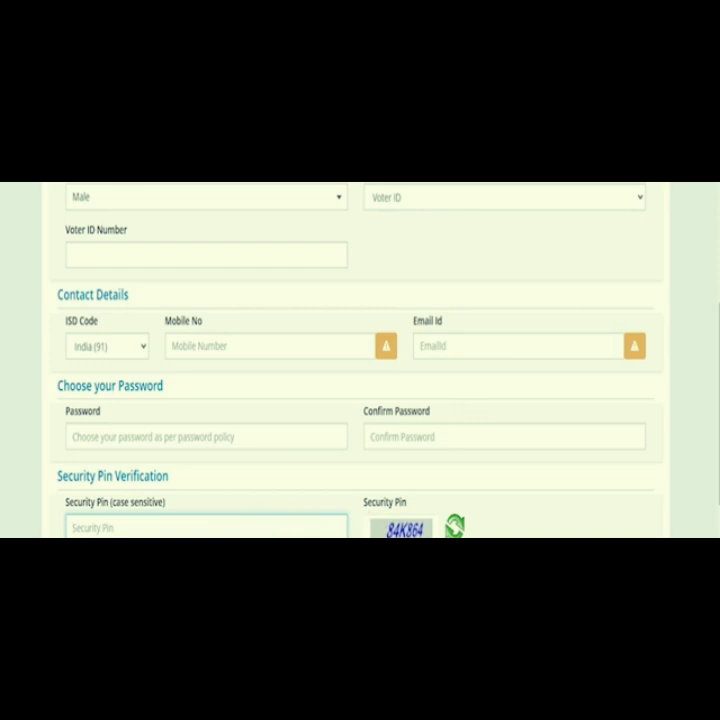
{"action": "scroll", "coordinate": [355, 400], "scroll_direction": "down", "scroll_amount": 2}
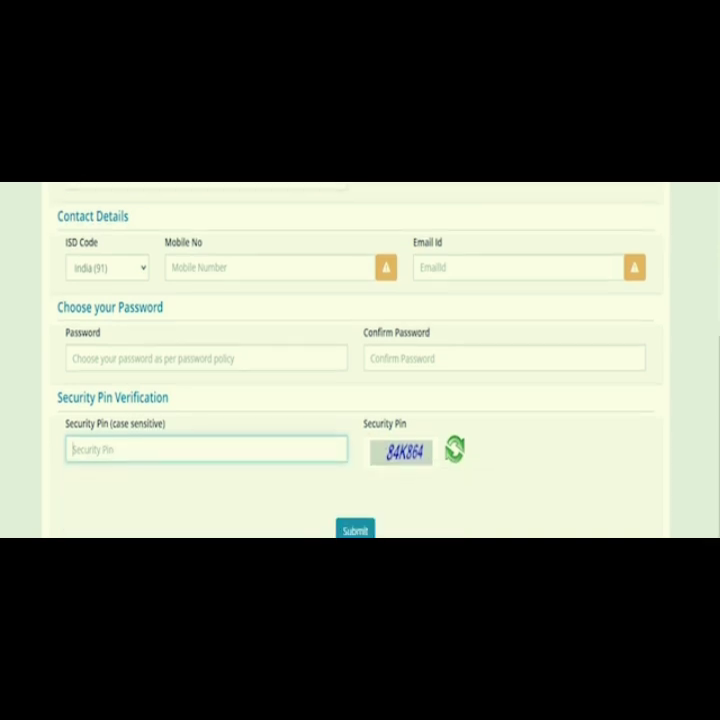
Submit the registration form and locate the mobile and email OTP fields in the verification dialog.
{"action": "left_click", "coordinate": [347, 528]}
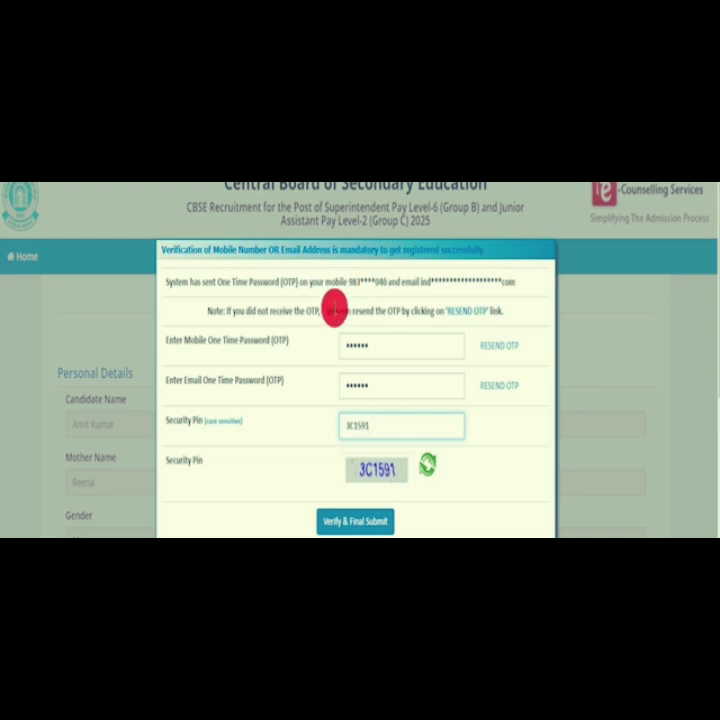
{"action": "left_click_drag", "start_coordinate": [199, 338], "coordinate": [317, 329]}
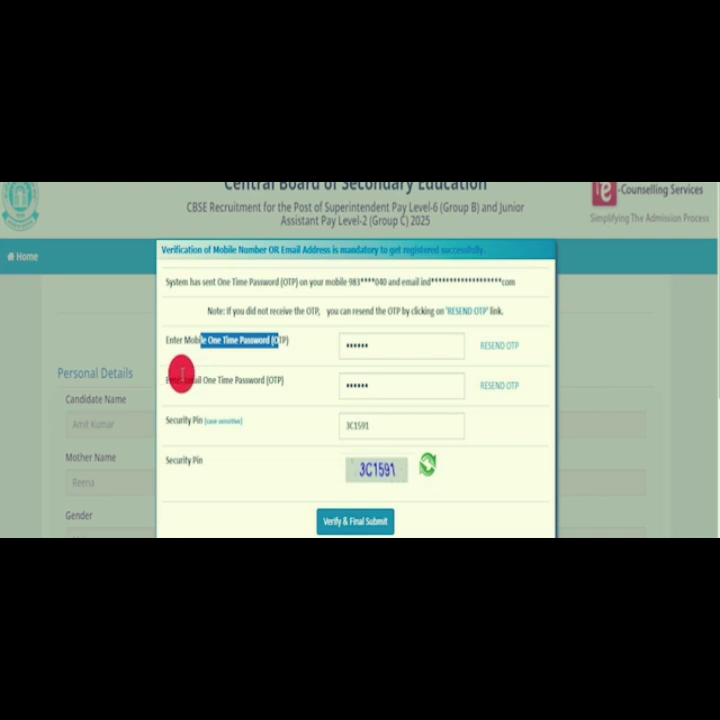
{"action": "left_click_drag", "start_coordinate": [183, 376], "coordinate": [358, 376]}
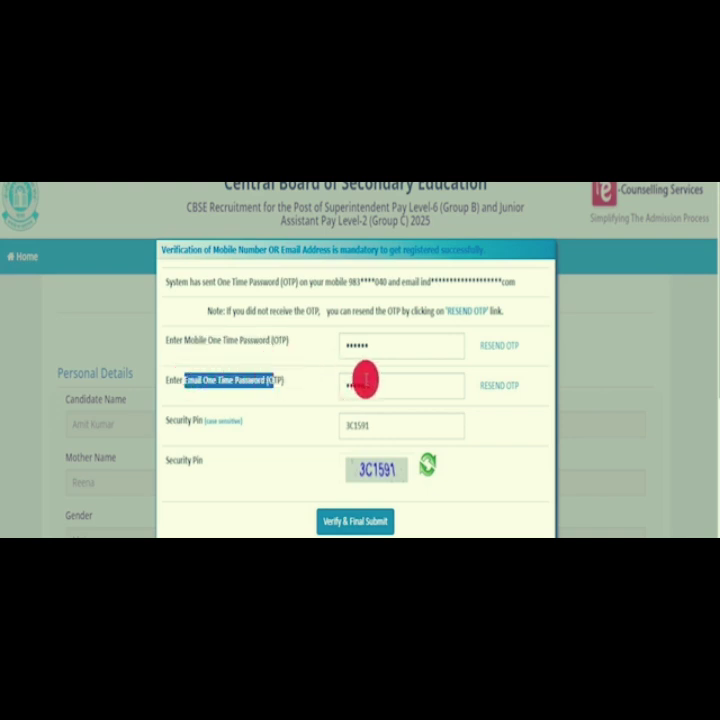
Paste the OTP, enter the security pin, and finish with Verify & Final Submit.
{"action": "left_click", "coordinate": [355, 386]}
{"action": "key", "text": "ctrl+v"}
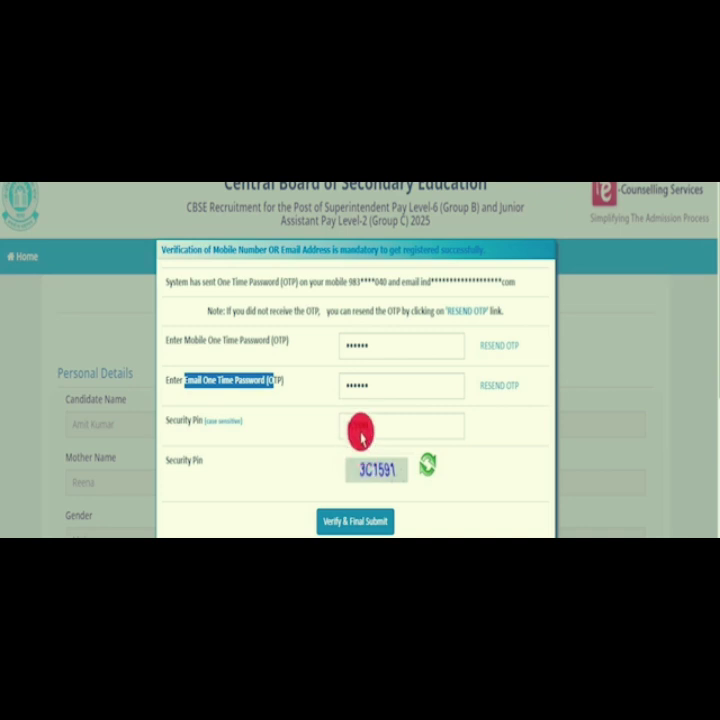
{"action": "left_click", "coordinate": [365, 424]}
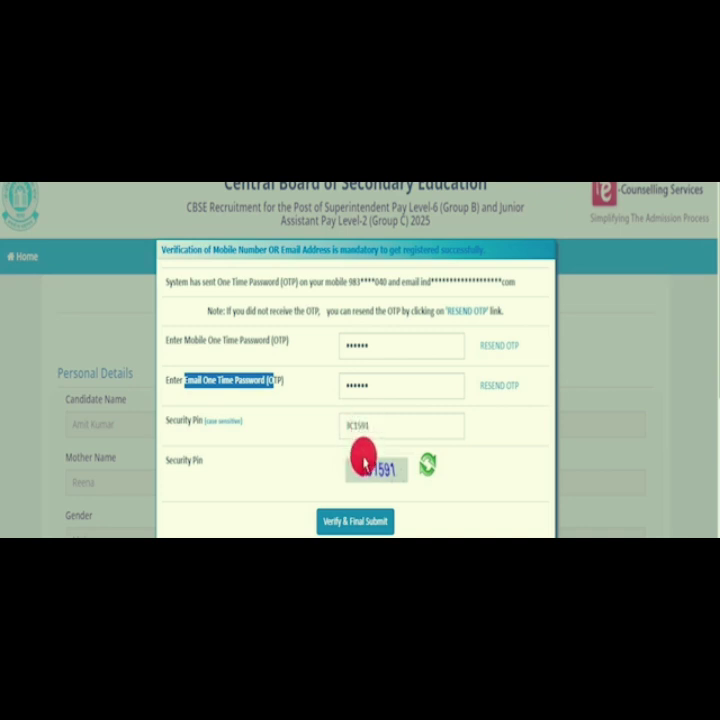
{"action": "left_click", "coordinate": [355, 524]}
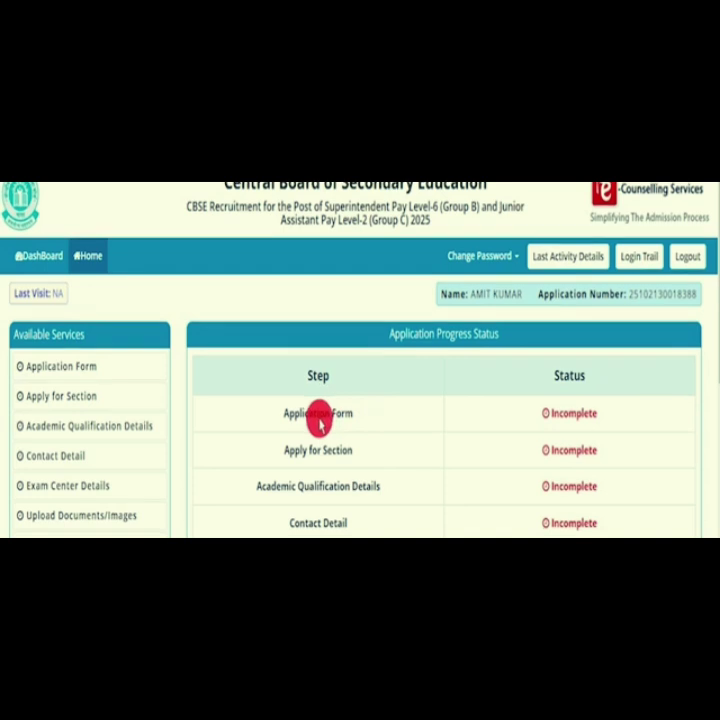
{"action": "scroll", "coordinate": [320, 423], "scroll_direction": "down", "scroll_amount": 2}
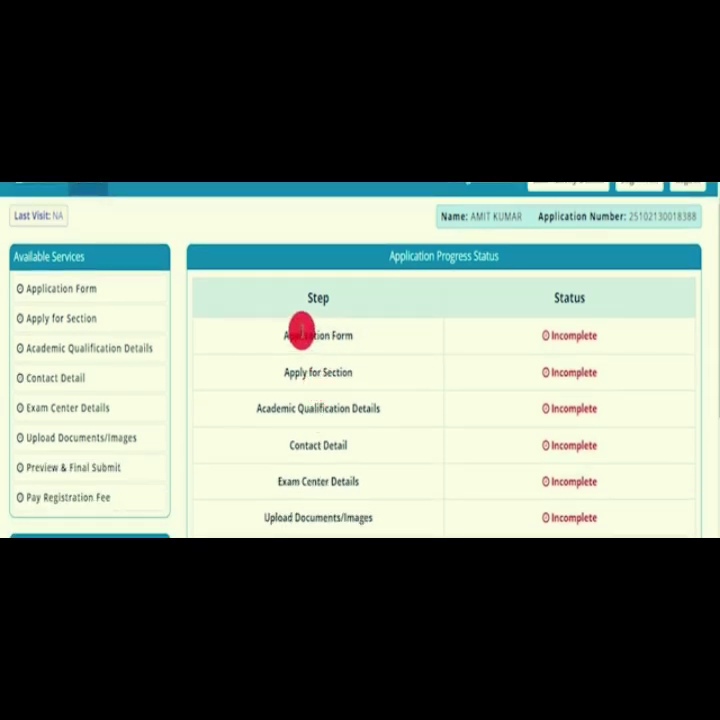
{"action": "left_click_drag", "start_coordinate": [303, 335], "coordinate": [355, 405]}
{"action": "left_click", "coordinate": [303, 364]}
{"action": "left_click_drag", "start_coordinate": [300, 437], "coordinate": [342, 446]}
{"action": "left_click_drag", "start_coordinate": [294, 478], "coordinate": [344, 480]}
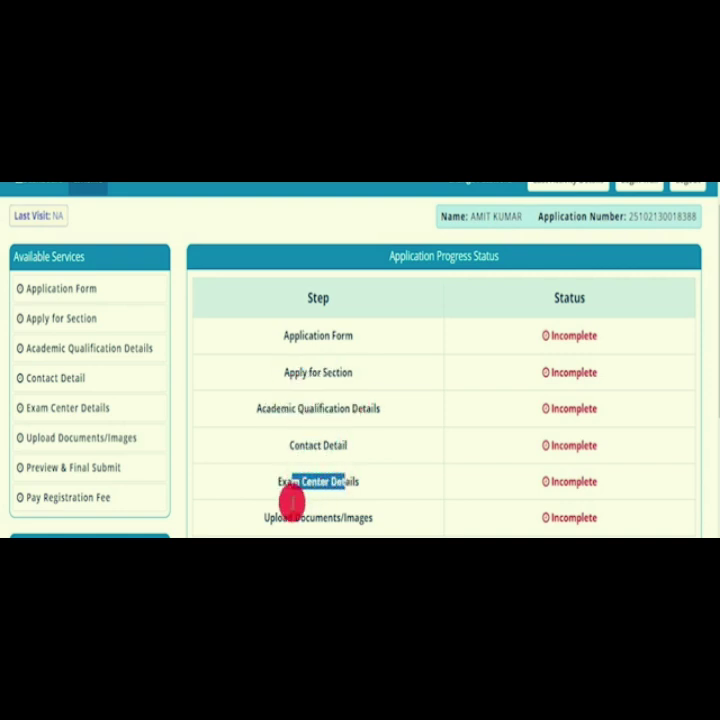
{"action": "left_click_drag", "start_coordinate": [281, 516], "coordinate": [341, 553]}
{"action": "left_click", "coordinate": [306, 532]}
{"action": "scroll", "coordinate": [329, 535], "scroll_direction": "down", "scroll_amount": 2}
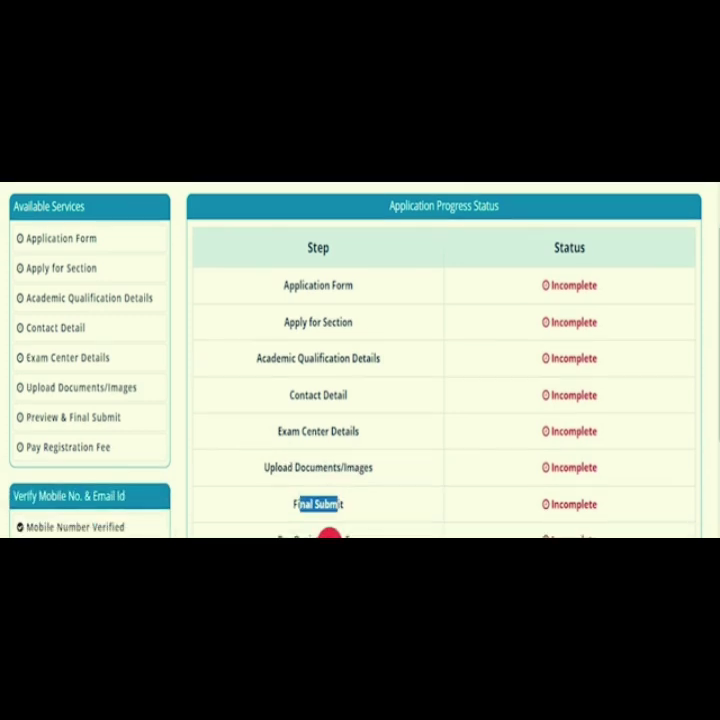
{"action": "left_click_drag", "start_coordinate": [289, 510], "coordinate": [338, 509]}
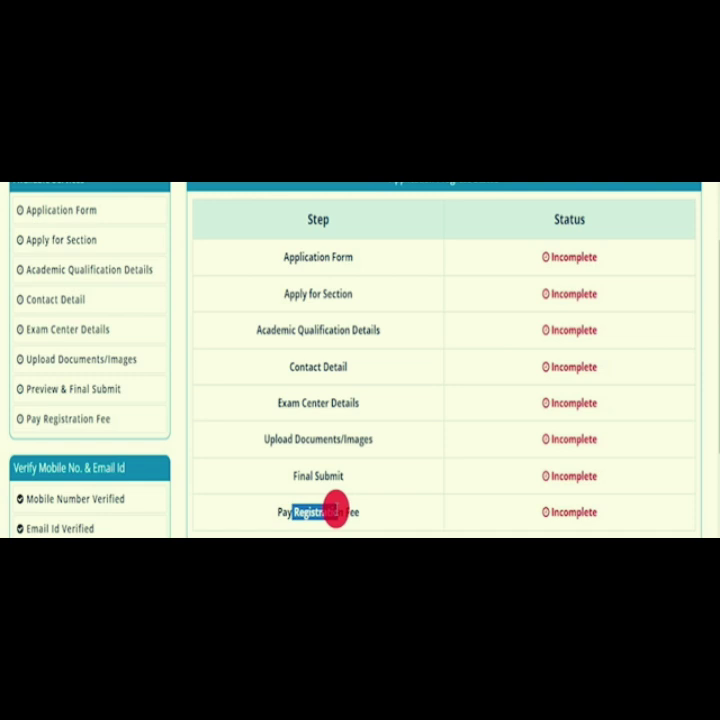
{"action": "scroll", "coordinate": [394, 443], "scroll_direction": "down", "scroll_amount": 3}
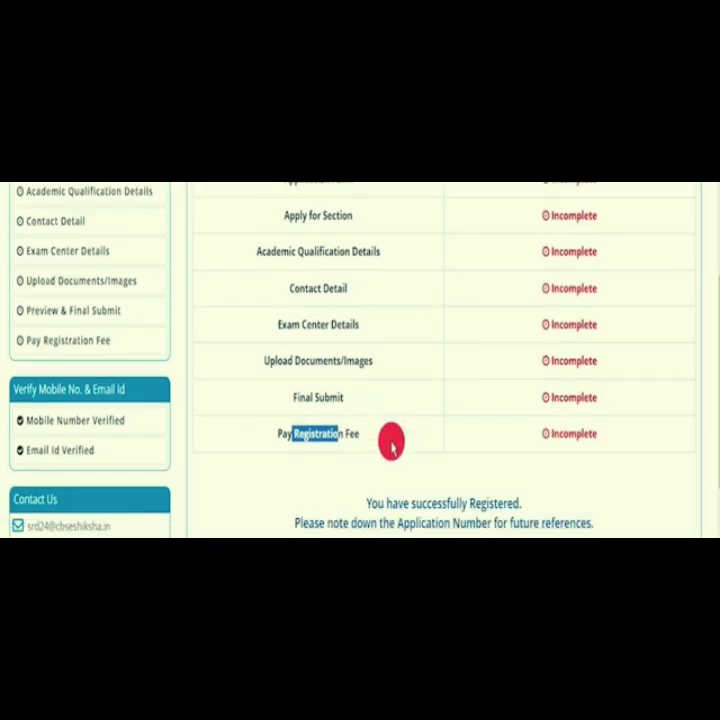
{"action": "scroll", "coordinate": [394, 443], "scroll_direction": "down", "scroll_amount": 2}
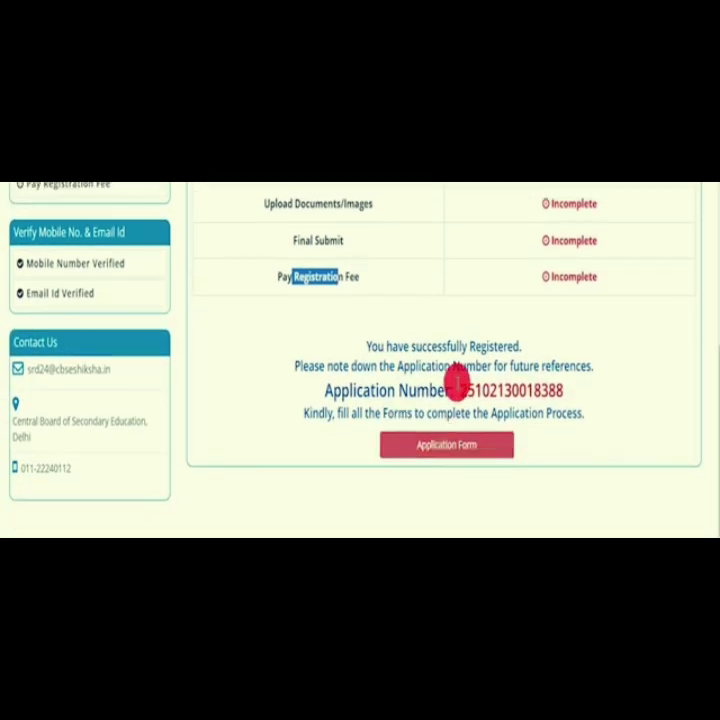
{"action": "left_click_drag", "start_coordinate": [460, 390], "coordinate": [556, 388]}
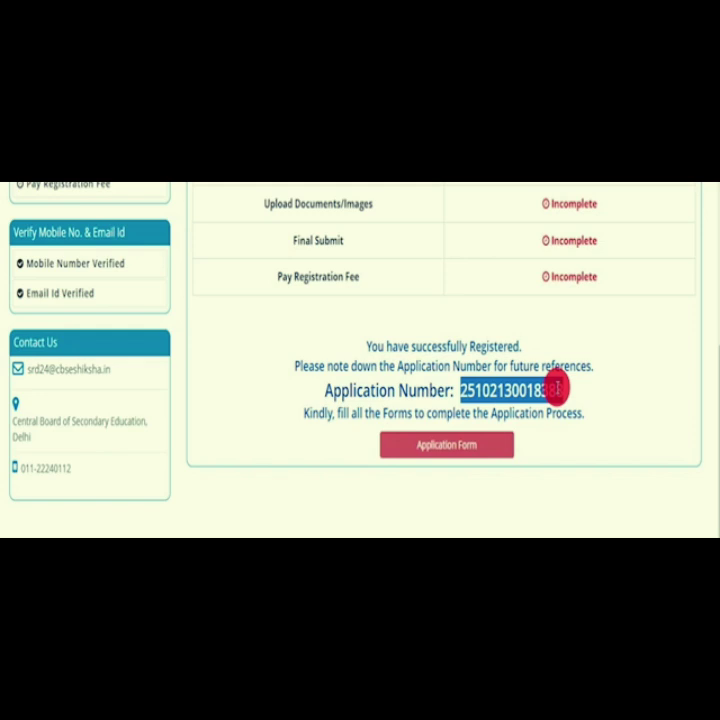
{"action": "left_click_drag", "start_coordinate": [556, 387], "coordinate": [557, 411]}
{"action": "left_click", "coordinate": [463, 454]}
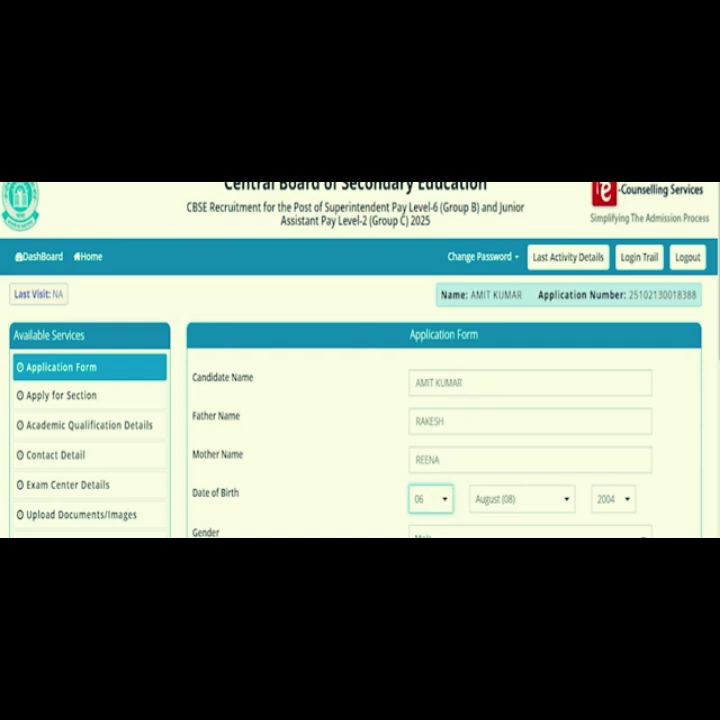
Set Category to Schedule Caste (SC) and scroll down to the sub-category questions.
{"action": "left_click", "coordinate": [530, 534]}
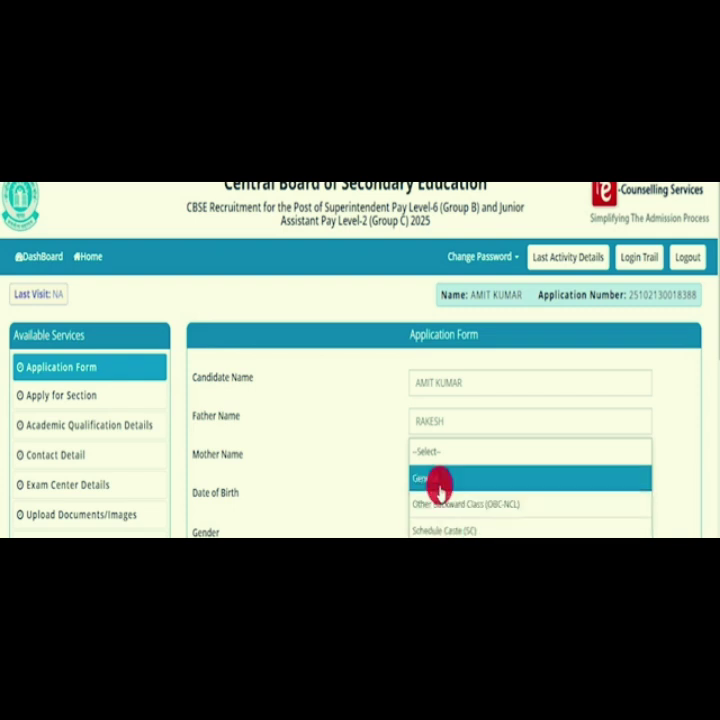
{"action": "left_click", "coordinate": [443, 527]}
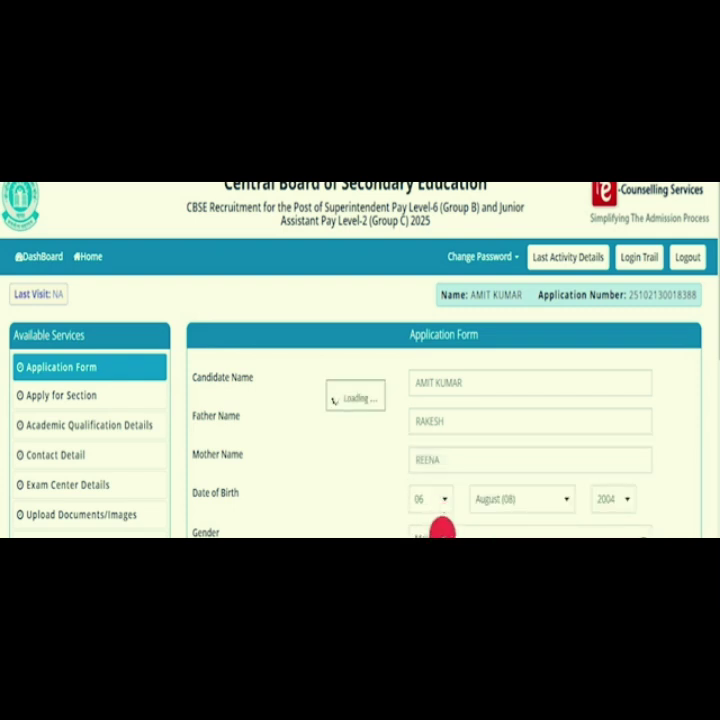
{"action": "scroll", "coordinate": [498, 538], "scroll_direction": "down", "scroll_amount": 2}
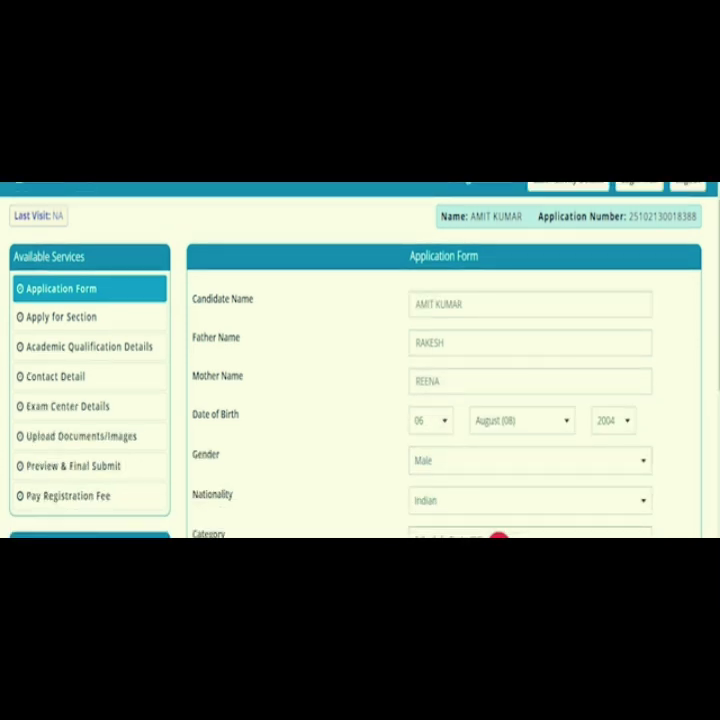
{"action": "scroll", "coordinate": [498, 535], "scroll_direction": "down", "scroll_amount": 3}
{"action": "scroll", "coordinate": [497, 533], "scroll_direction": "down", "scroll_amount": 4}
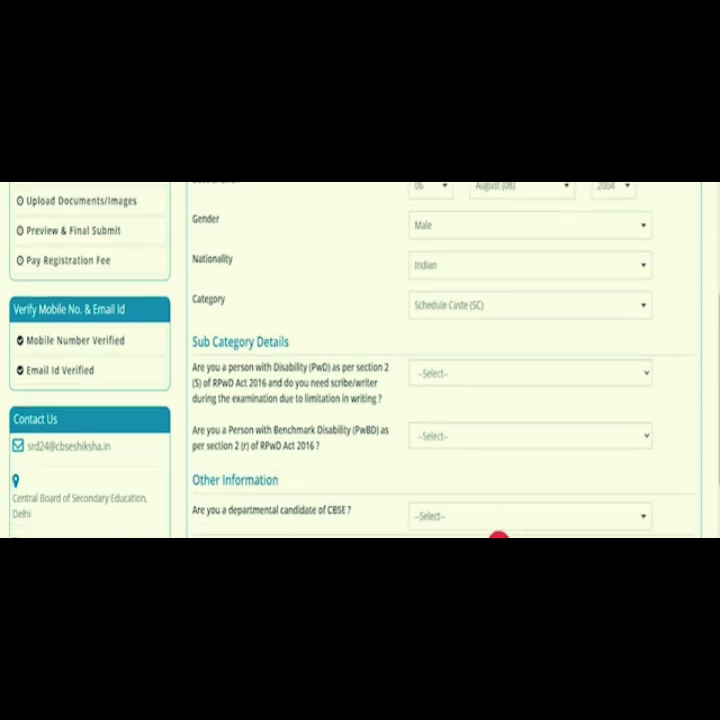
Answer No to the first disability question after briefly trying Yes.
{"action": "left_click", "coordinate": [453, 291]}
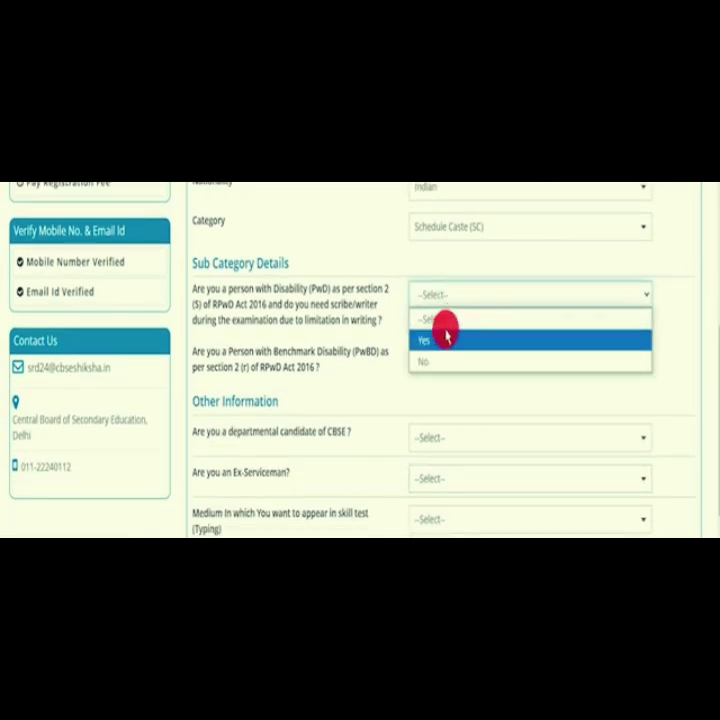
{"action": "left_click", "coordinate": [446, 338]}
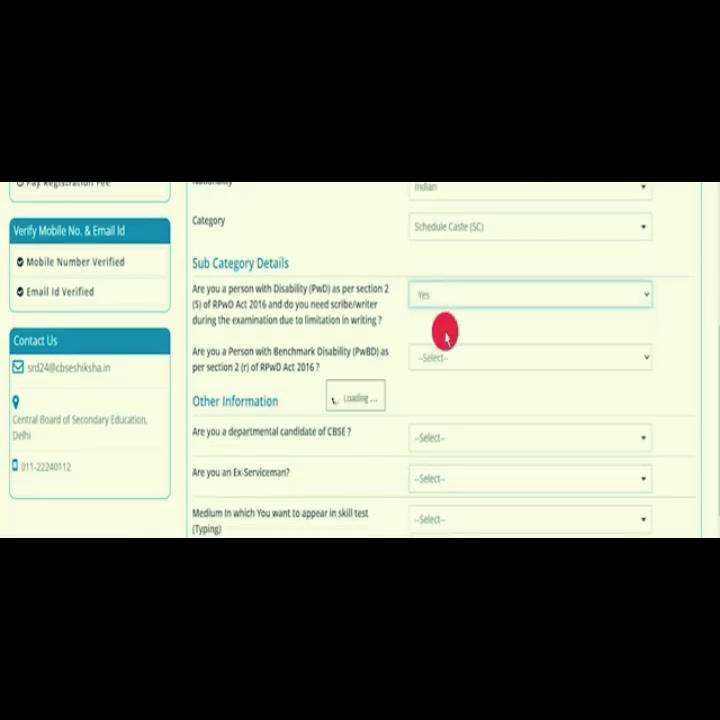
{"action": "left_click", "coordinate": [444, 292]}
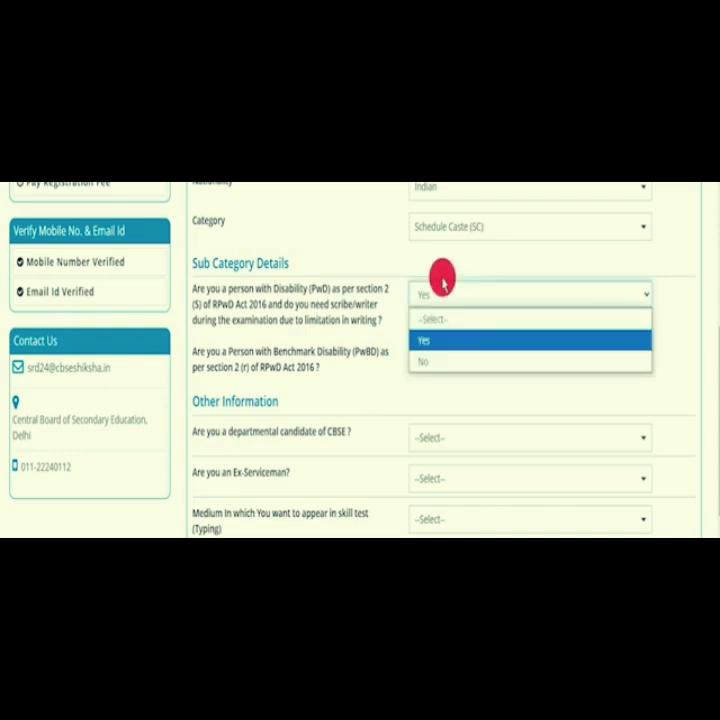
{"action": "left_click", "coordinate": [433, 358]}
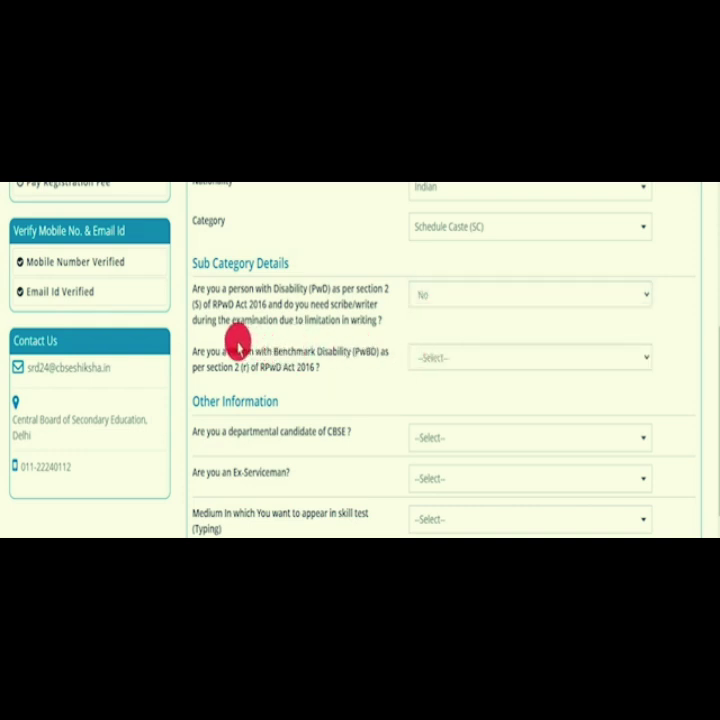
{"action": "left_click_drag", "start_coordinate": [244, 350], "coordinate": [341, 350]}
Set Benchmark Disability (PwBD) to No so the Type of Disability field disappears.
{"action": "left_click", "coordinate": [440, 355]}
{"action": "left_click", "coordinate": [428, 398]}
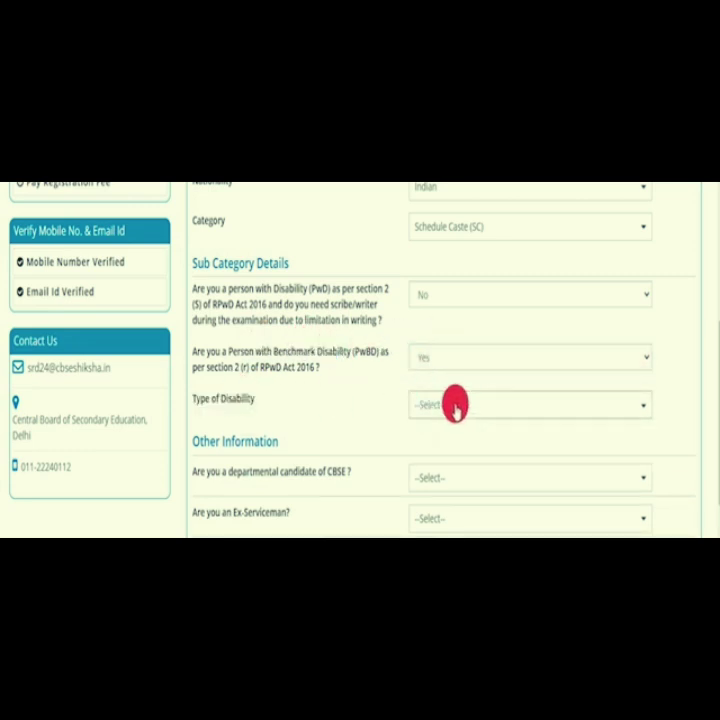
{"action": "left_click", "coordinate": [455, 406]}
{"action": "left_click", "coordinate": [444, 349]}
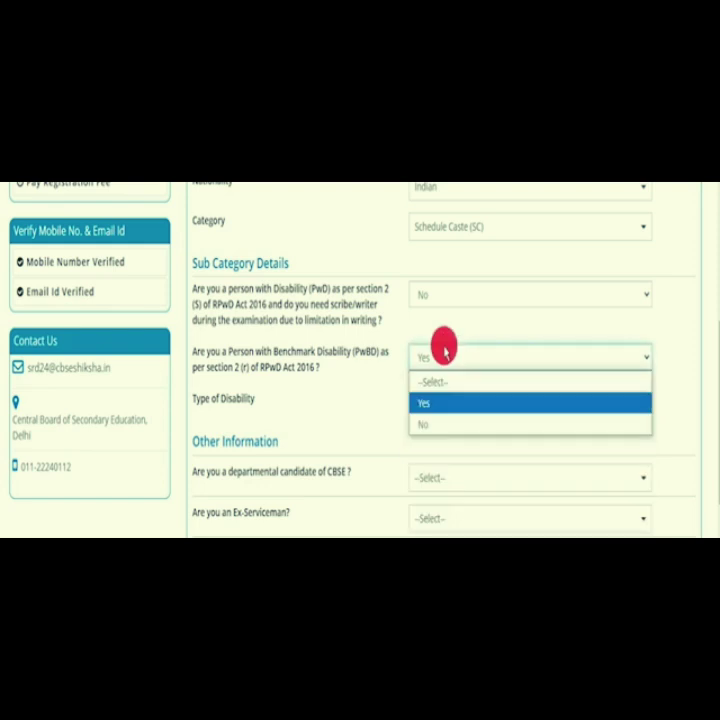
{"action": "left_click", "coordinate": [431, 420]}
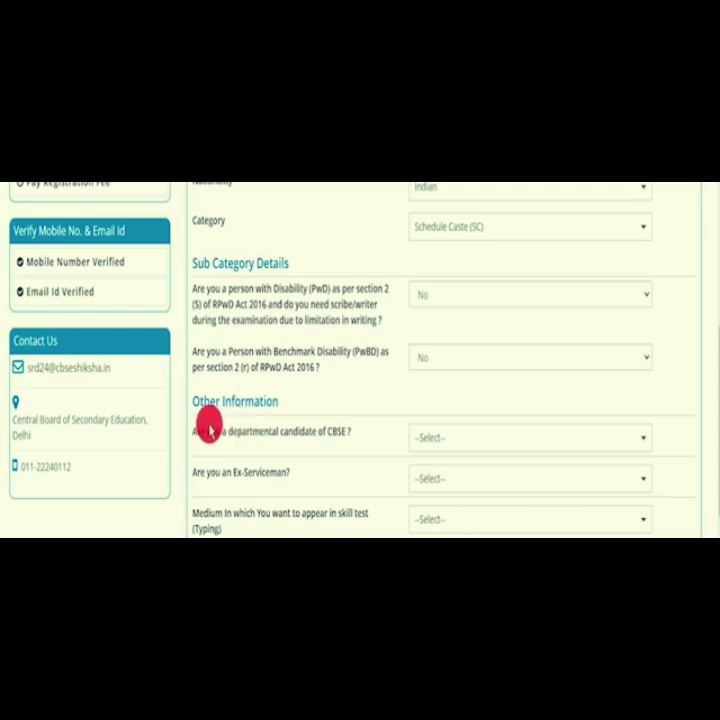
{"action": "left_click_drag", "start_coordinate": [207, 430], "coordinate": [315, 430]}
Answer NO to the departmental candidate question, removing the Employee Id field.
{"action": "left_click", "coordinate": [439, 436]}
{"action": "left_click", "coordinate": [424, 490]}
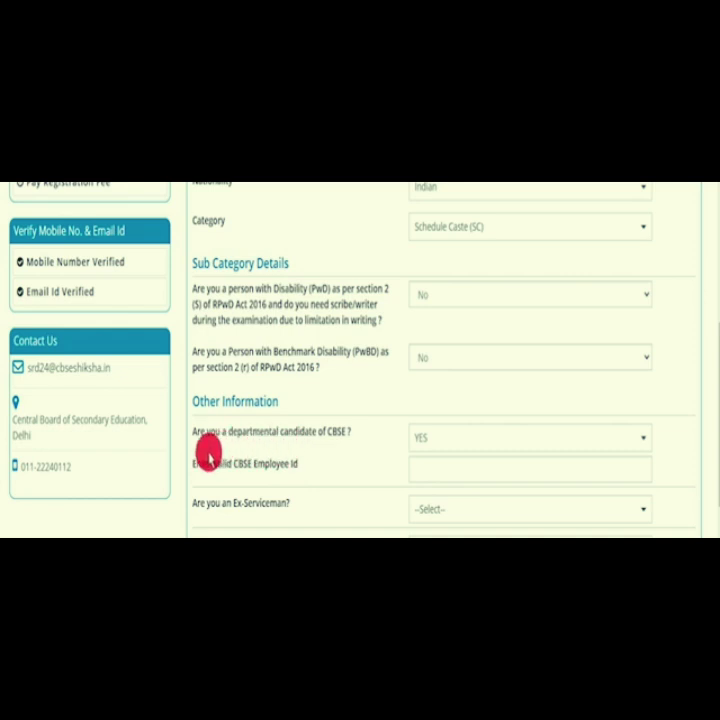
{"action": "left_click_drag", "start_coordinate": [211, 462], "coordinate": [445, 450]}
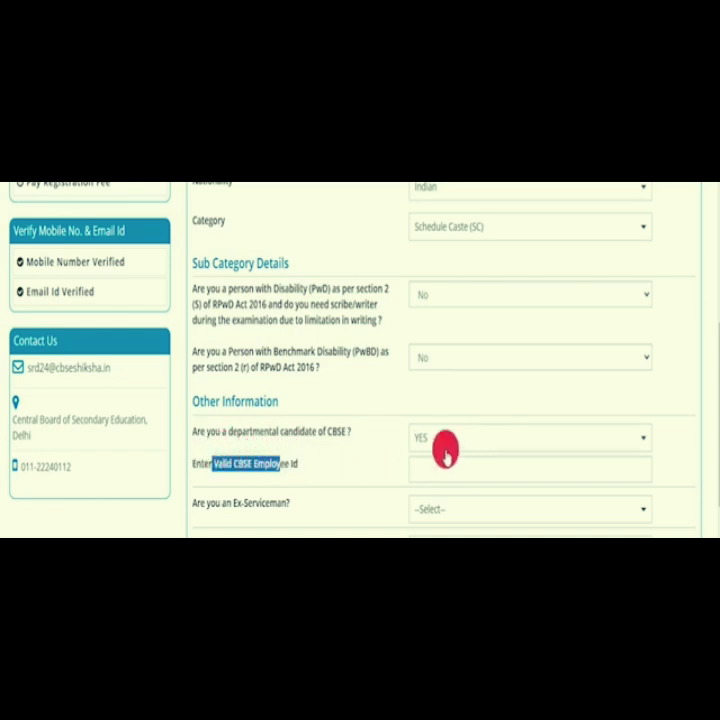
{"action": "left_click", "coordinate": [445, 439]}
{"action": "left_click", "coordinate": [419, 517]}
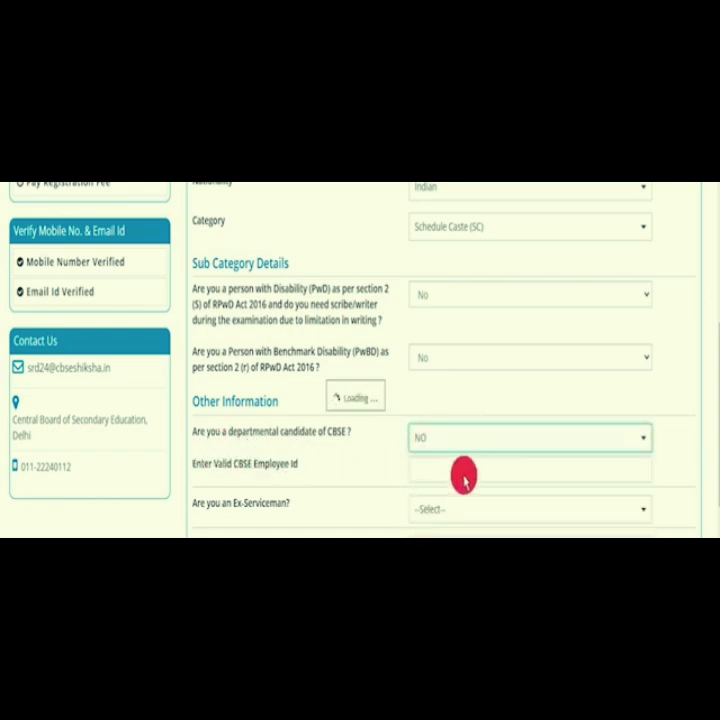
{"action": "scroll", "coordinate": [340, 455], "scroll_direction": "down", "scroll_amount": 2}
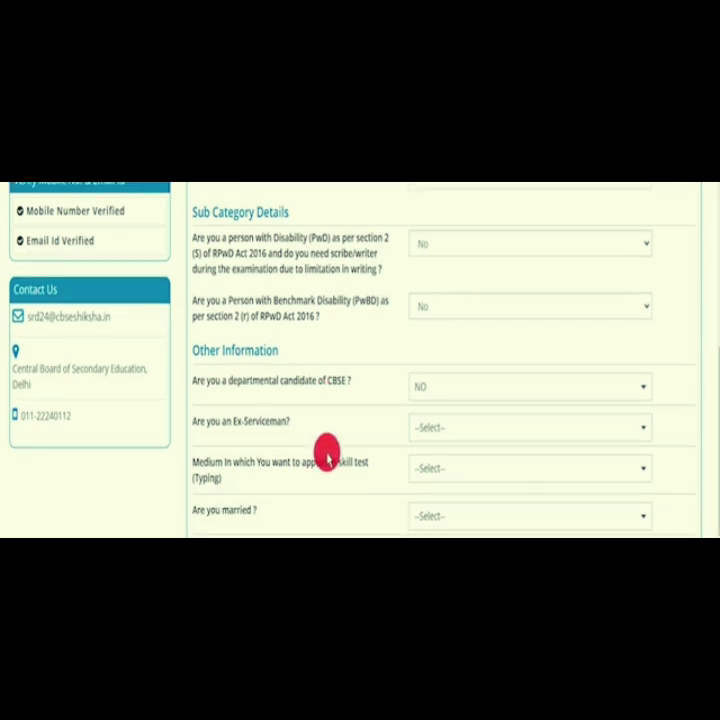
Answer NO to the Ex-Serviceman question.
{"action": "left_click_drag", "start_coordinate": [206, 390], "coordinate": [272, 392]}
{"action": "left_click", "coordinate": [430, 400]}
{"action": "left_click", "coordinate": [426, 450]}
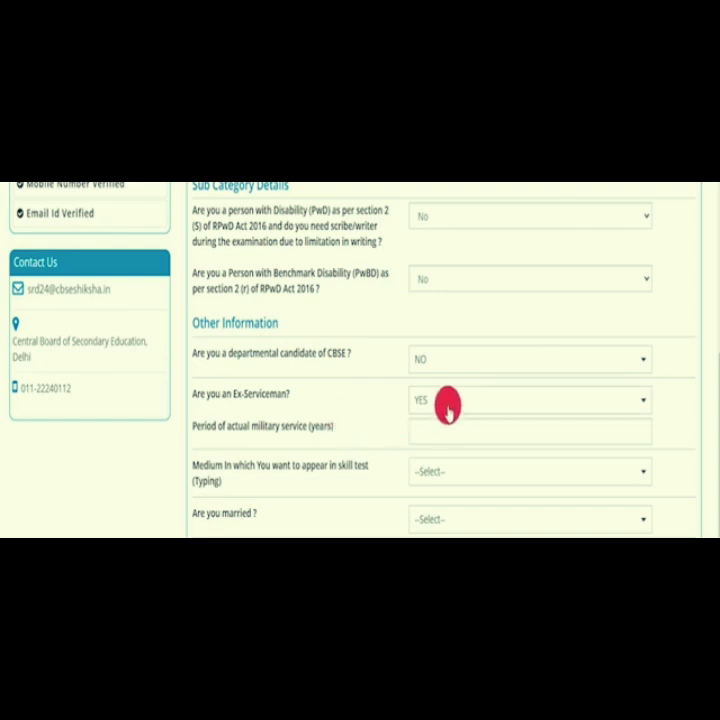
{"action": "left_click", "coordinate": [443, 402]}
{"action": "left_click", "coordinate": [421, 480]}
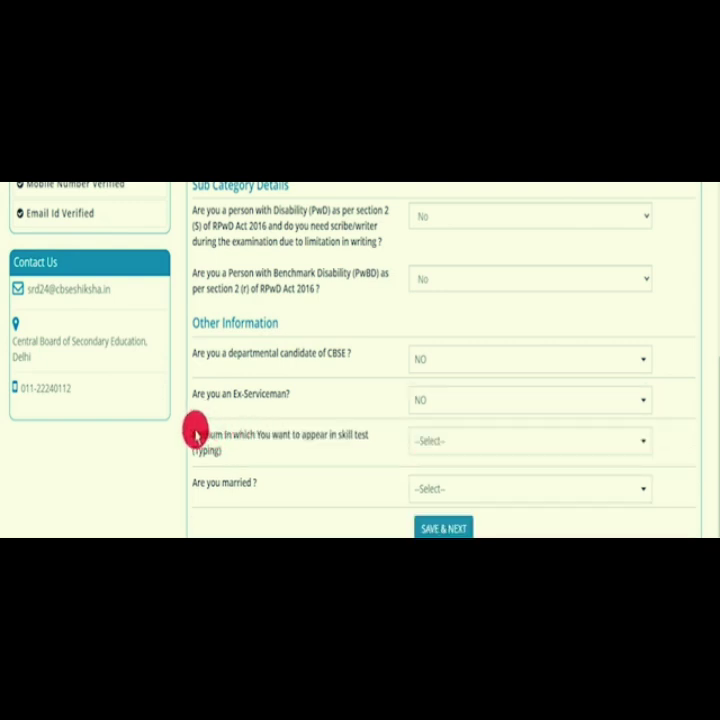
Choose English as the typing test medium.
{"action": "left_click_drag", "start_coordinate": [195, 433], "coordinate": [373, 431]}
{"action": "left_click", "coordinate": [458, 441]}
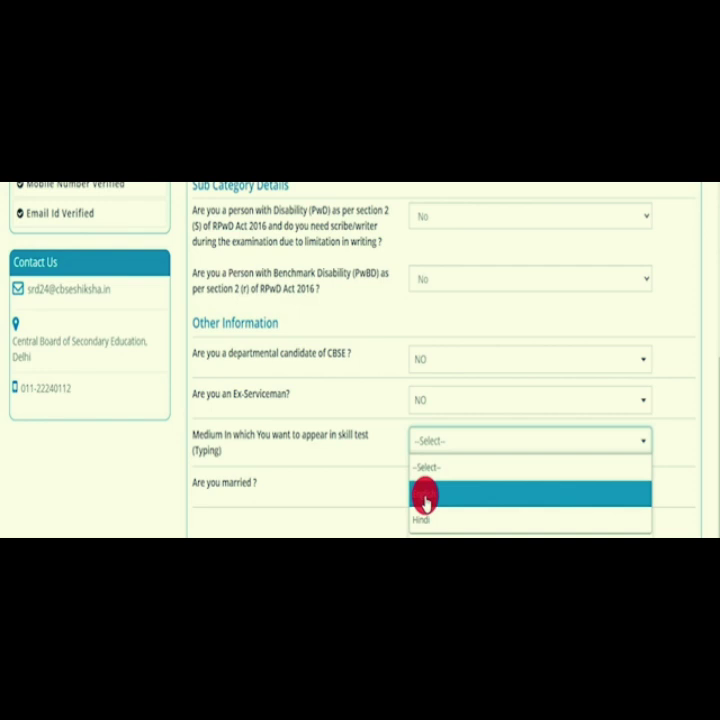
{"action": "left_click", "coordinate": [424, 493]}
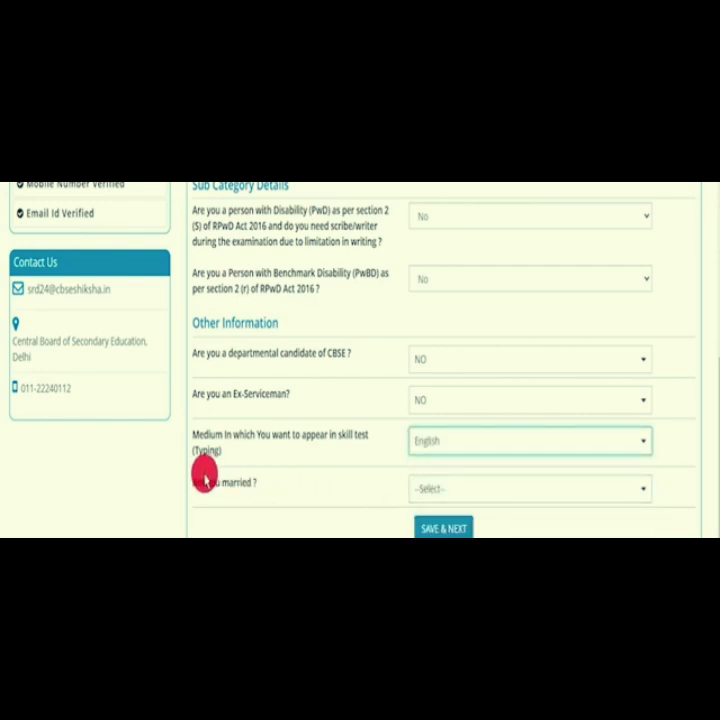
Answer NO to the married question, reconfirm English medium, and save with SAVE & NEXT.
{"action": "left_click_drag", "start_coordinate": [200, 480], "coordinate": [390, 484]}
{"action": "left_click", "coordinate": [431, 490]}
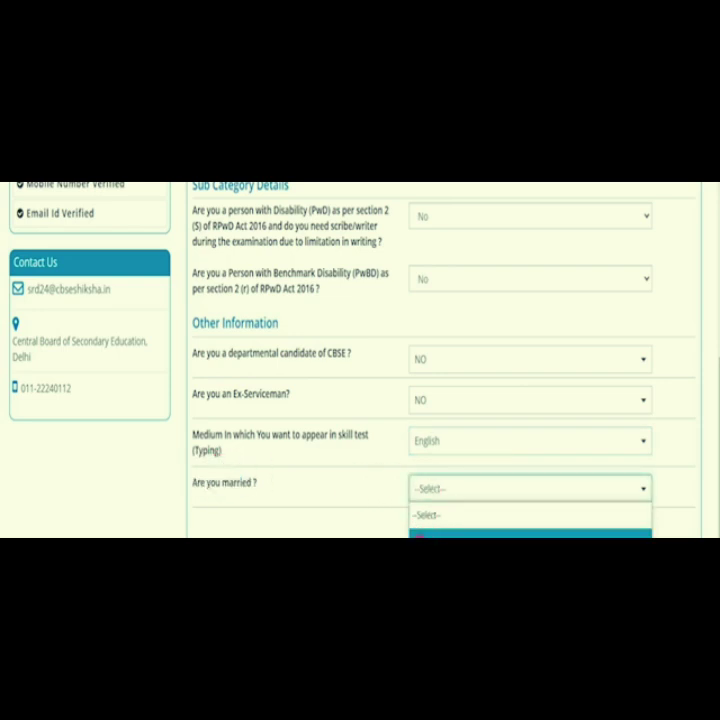
{"action": "left_click", "coordinate": [431, 492]}
{"action": "left_click", "coordinate": [429, 495]}
{"action": "left_click", "coordinate": [424, 527]}
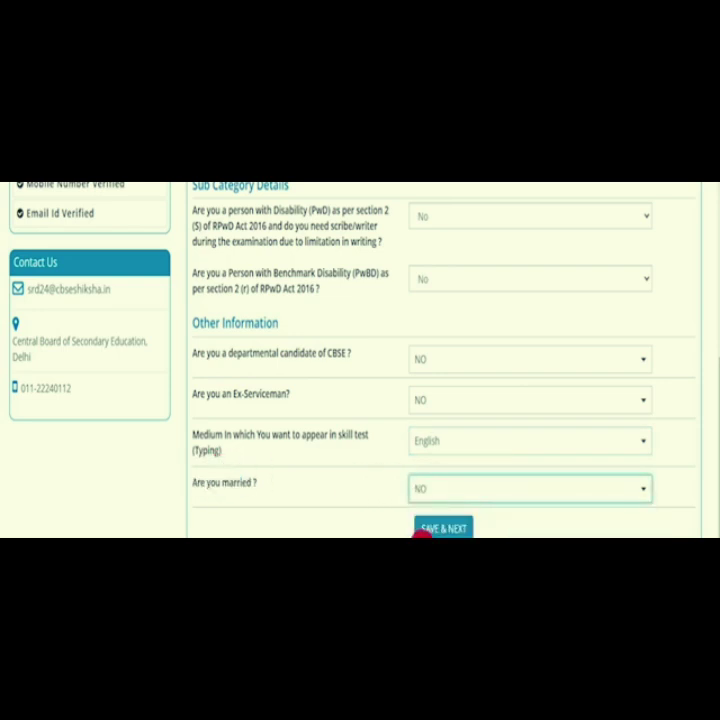
{"action": "left_click", "coordinate": [425, 440]}
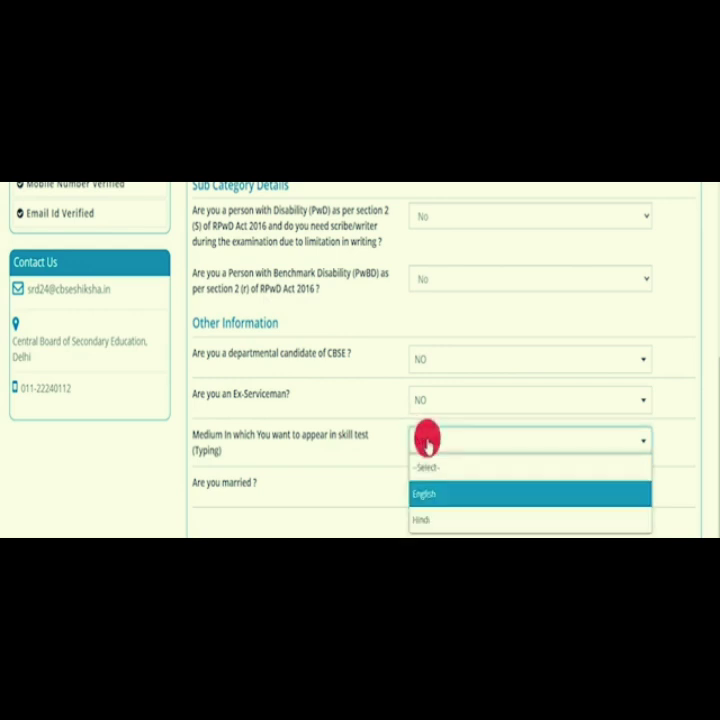
{"action": "left_click", "coordinate": [426, 440]}
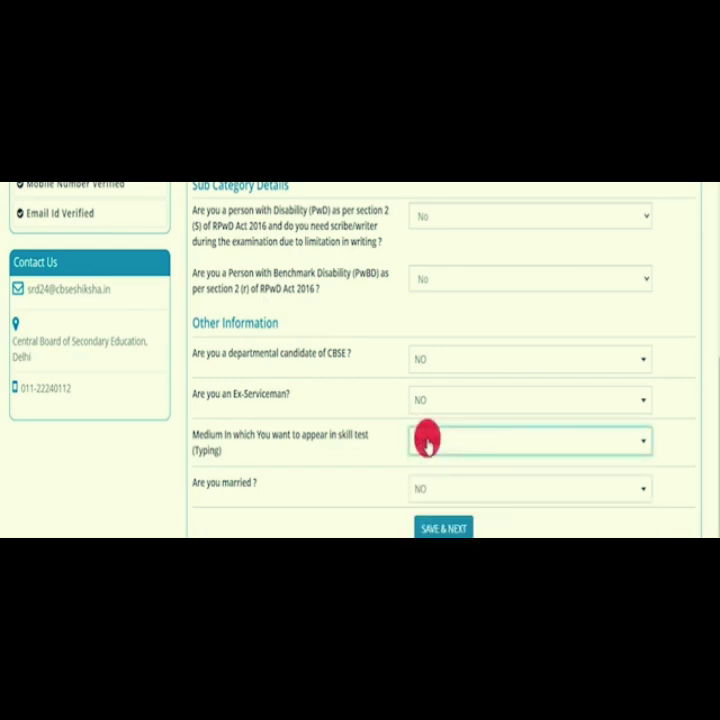
{"action": "left_click", "coordinate": [476, 456]}
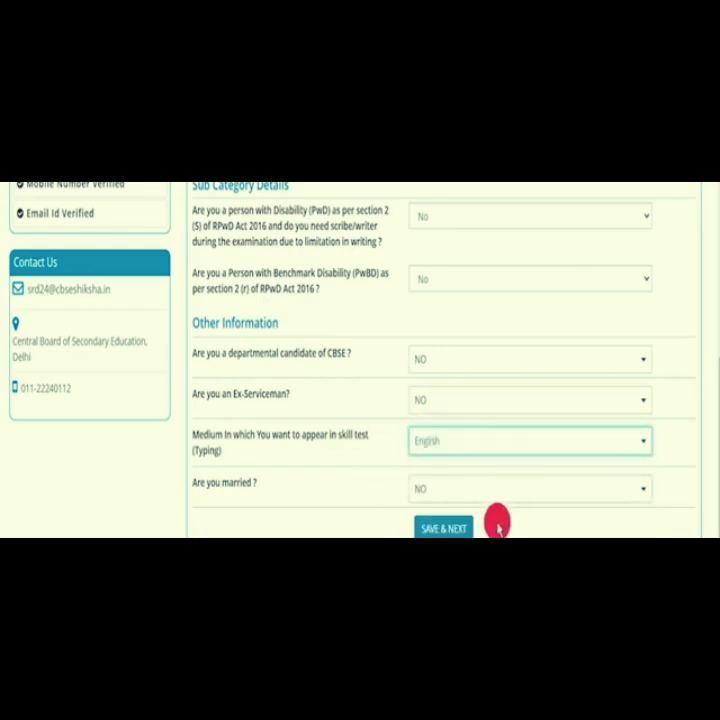
{"action": "left_click", "coordinate": [443, 528]}
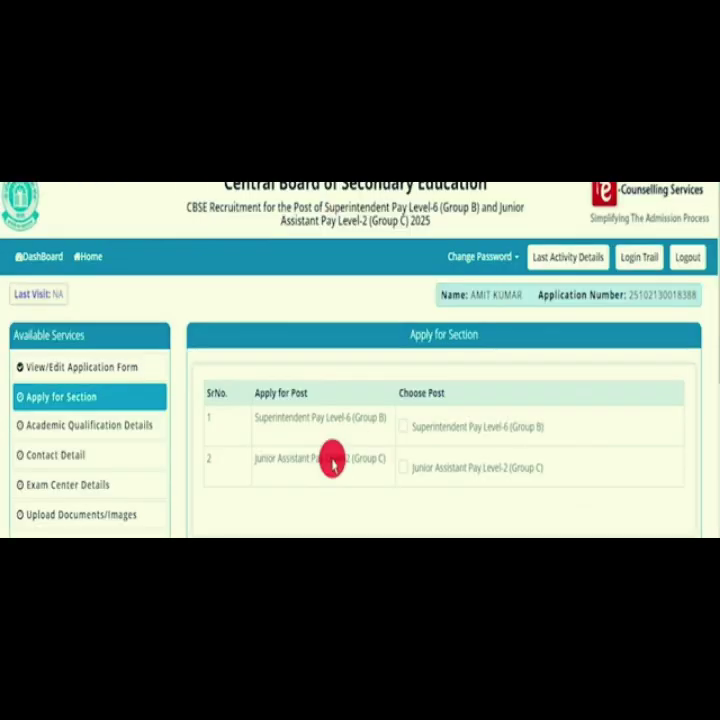
Tick the Superintendent Pay Level-6 and Junior Assistant Pay Level-2 posts, save, and confirm with OK.
{"action": "scroll", "coordinate": [332, 463], "scroll_direction": "down", "scroll_amount": 1}
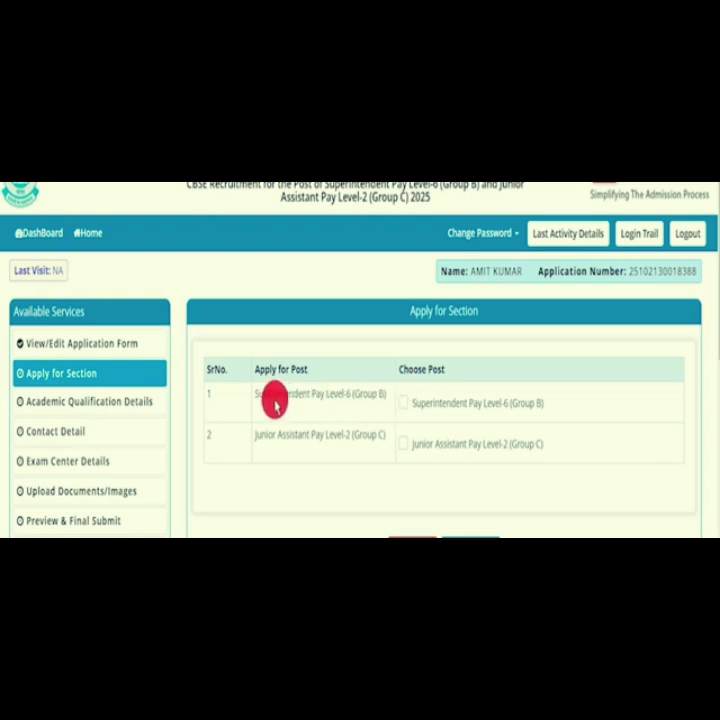
{"action": "left_click_drag", "start_coordinate": [262, 389], "coordinate": [296, 391]}
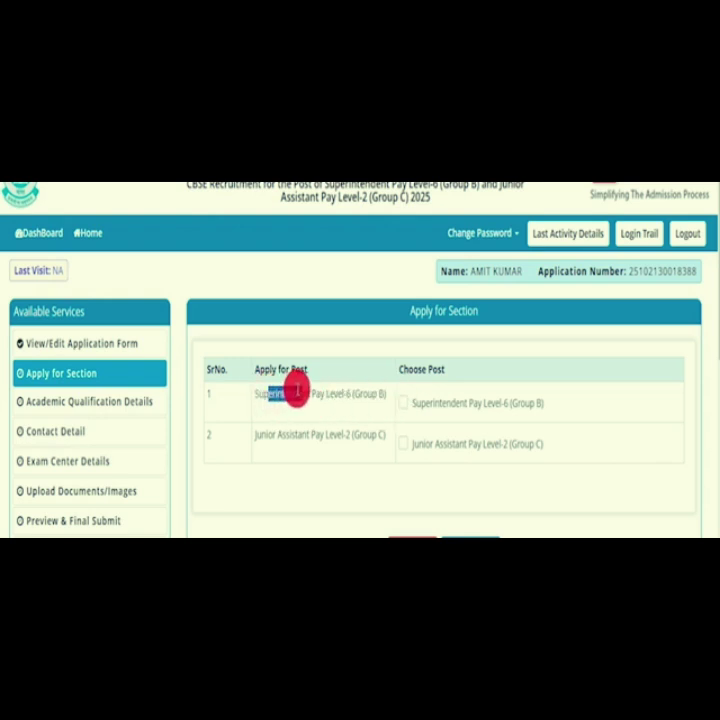
{"action": "left_click", "coordinate": [397, 400]}
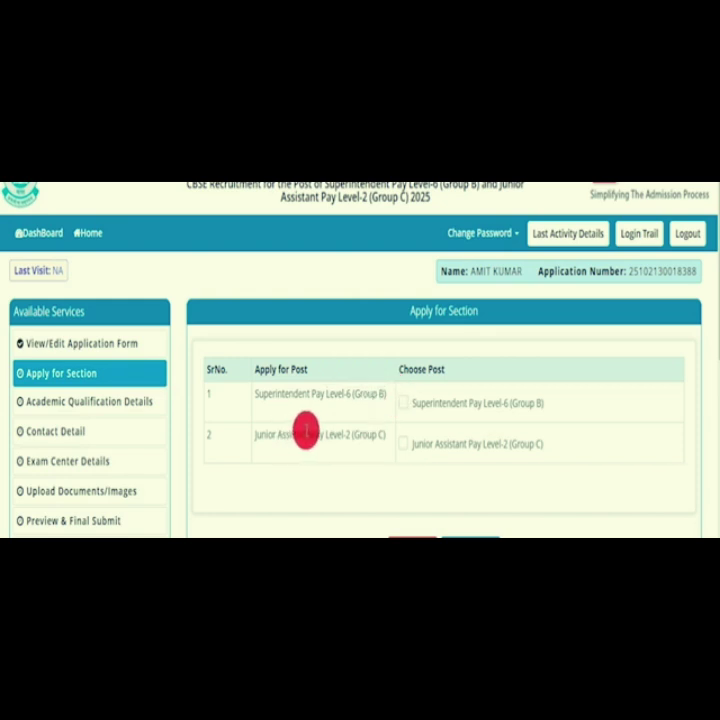
{"action": "left_click", "coordinate": [397, 439]}
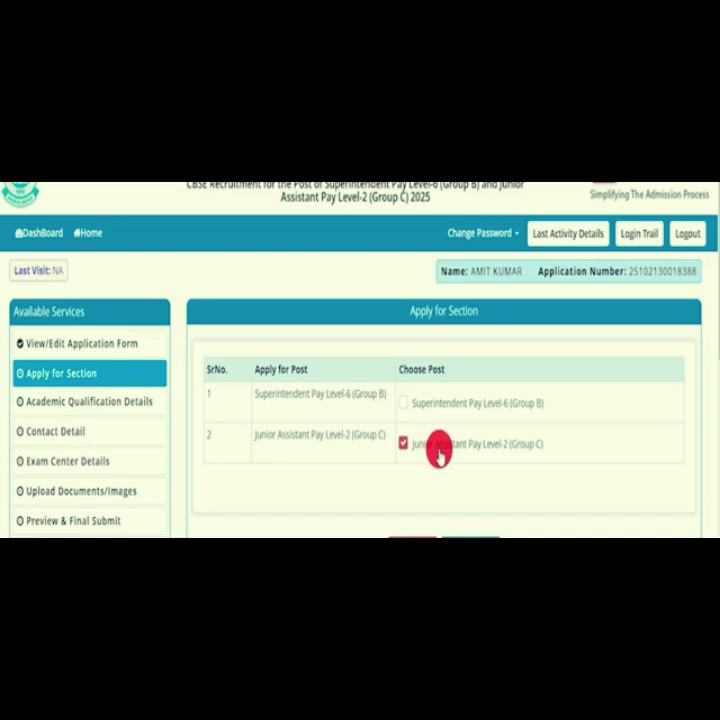
{"action": "left_click", "coordinate": [399, 401]}
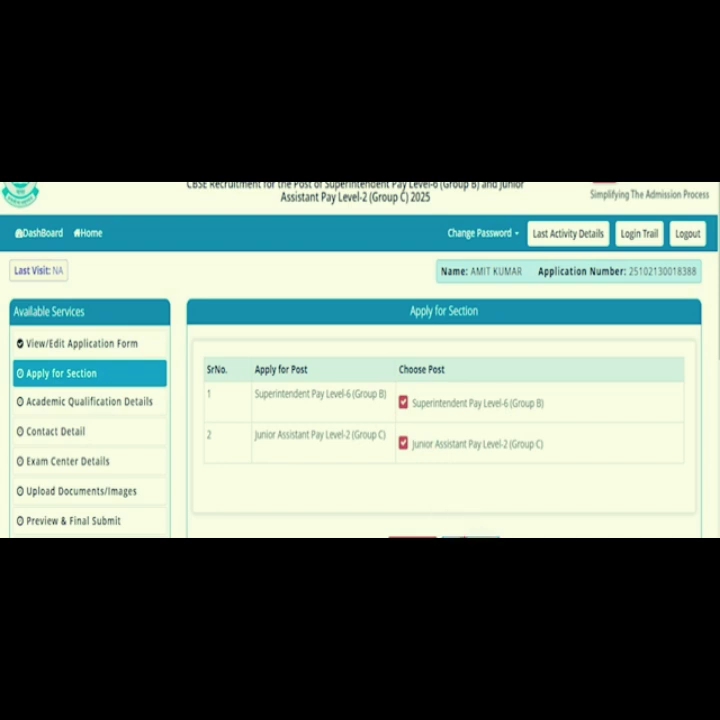
{"action": "left_click", "coordinate": [463, 535]}
{"action": "left_click", "coordinate": [407, 188]}
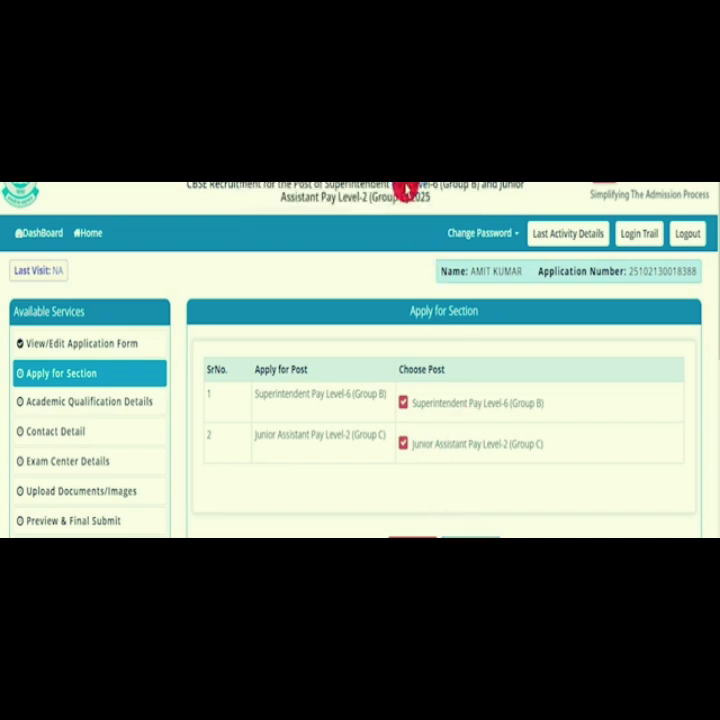
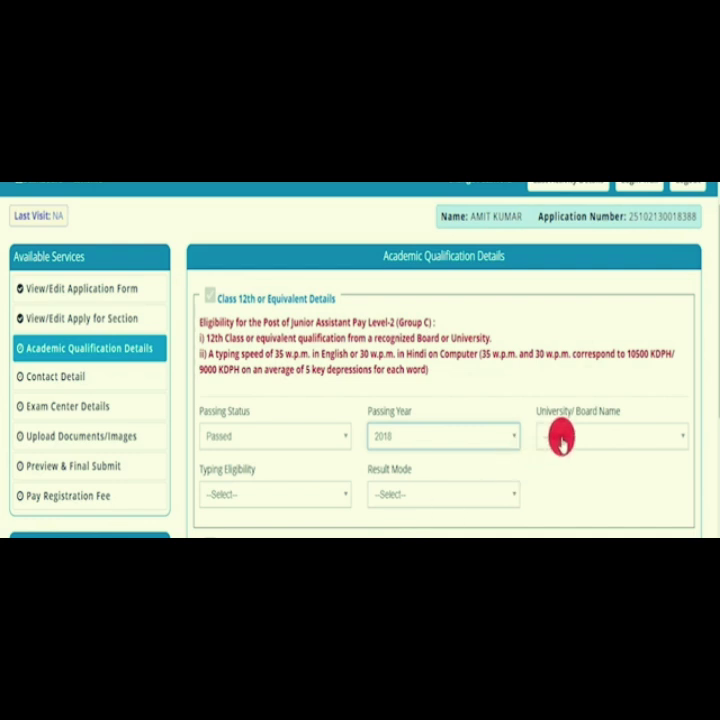
Set the Class 12th board to Cambridge A Level and confirm meeting the typing speed requirement.
{"action": "left_click", "coordinate": [563, 437]}
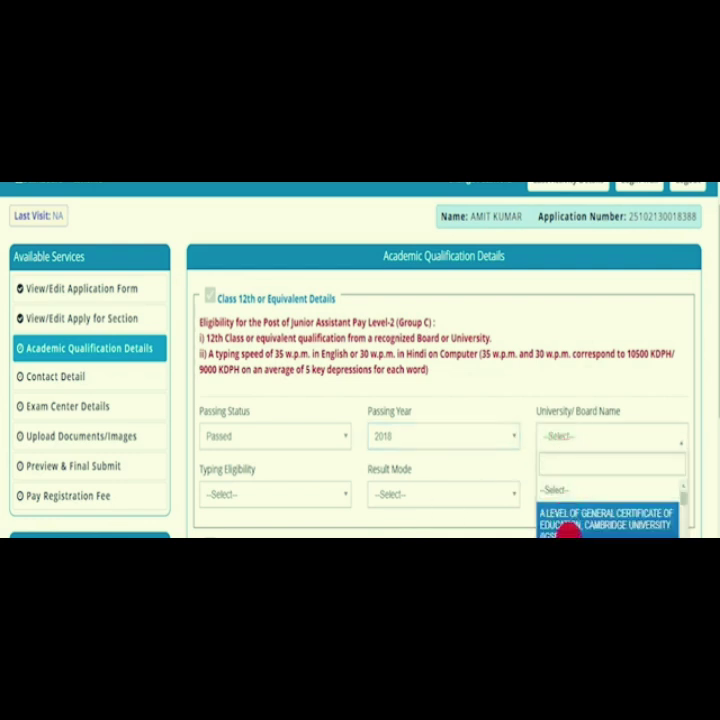
{"action": "left_click", "coordinate": [567, 522]}
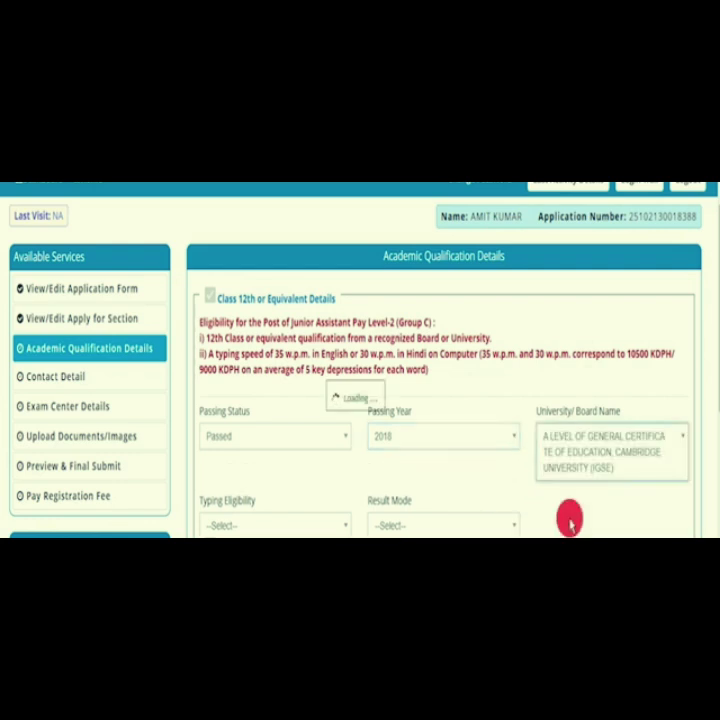
{"action": "left_click", "coordinate": [254, 527]}
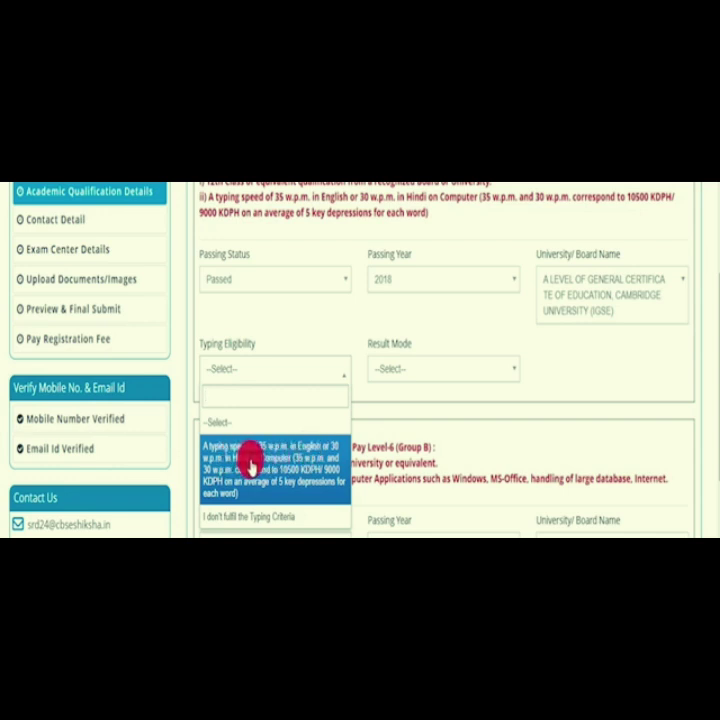
{"action": "left_click", "coordinate": [251, 464]}
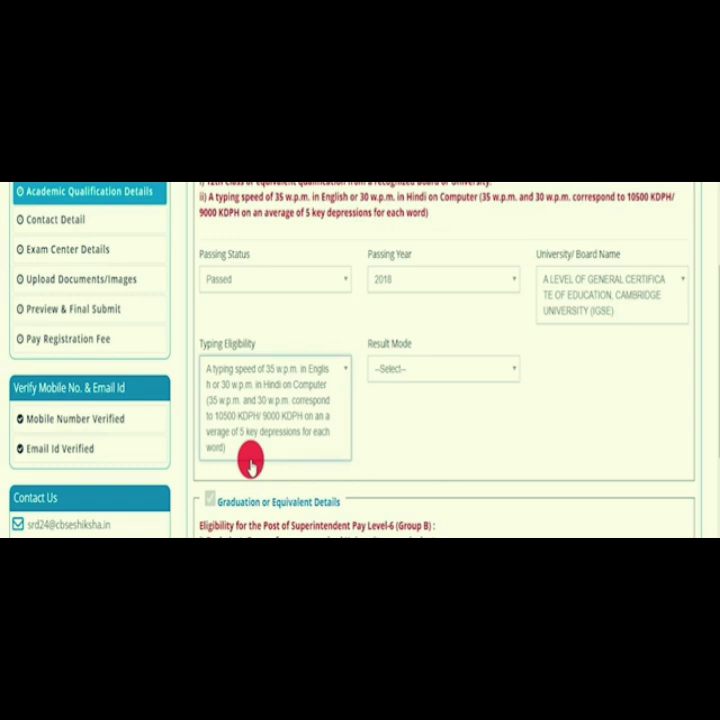
Set the Class 12th result mode to Percentage with 480 of 600 marks (80.00%).
{"action": "left_click", "coordinate": [400, 370]}
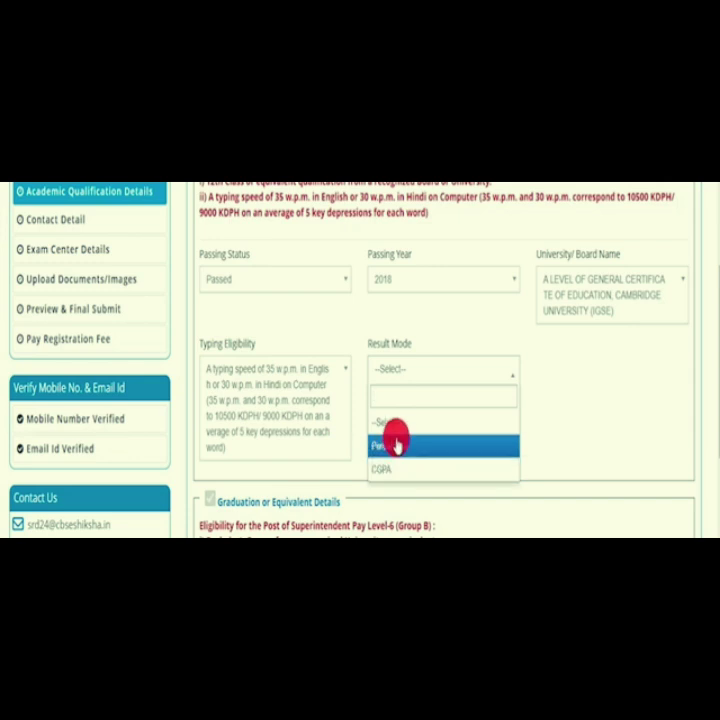
{"action": "left_click", "coordinate": [394, 441]}
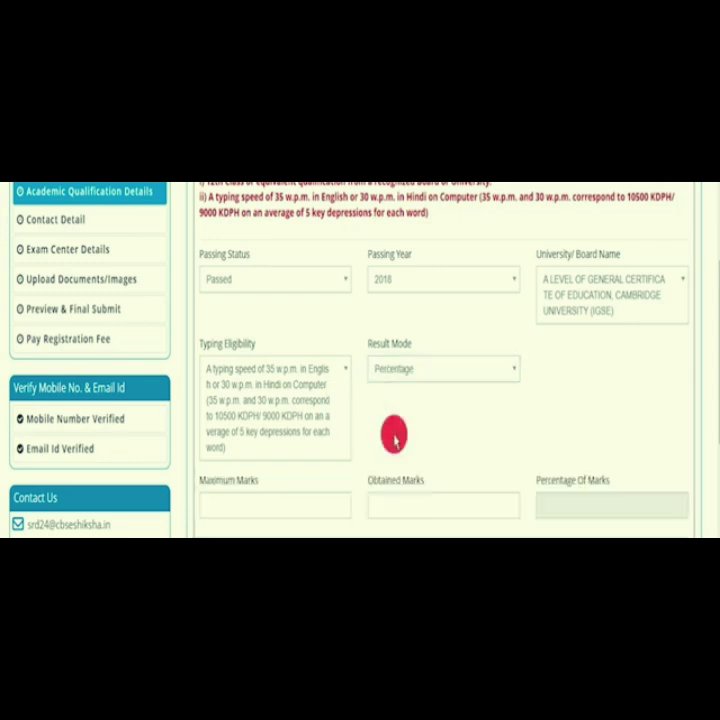
{"action": "left_click", "coordinate": [260, 497]}
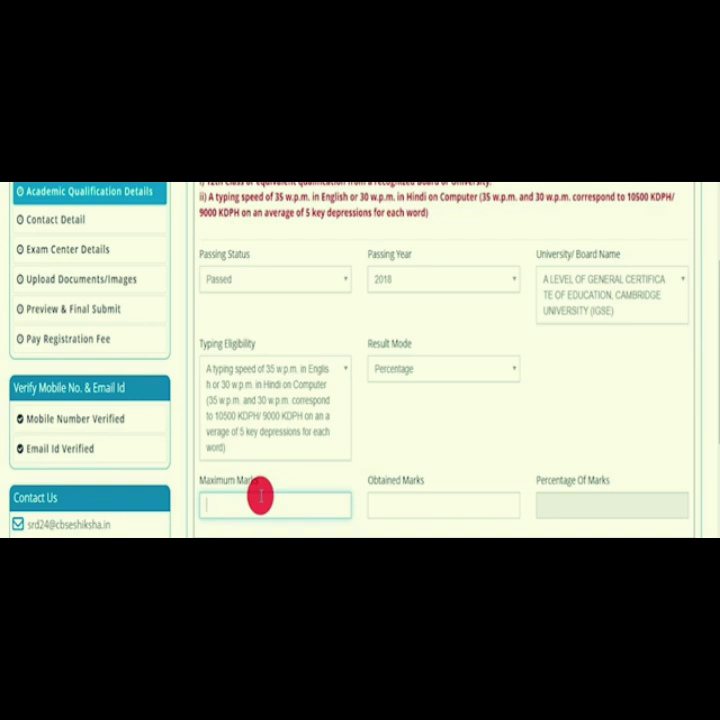
{"action": "left_click", "coordinate": [378, 501]}
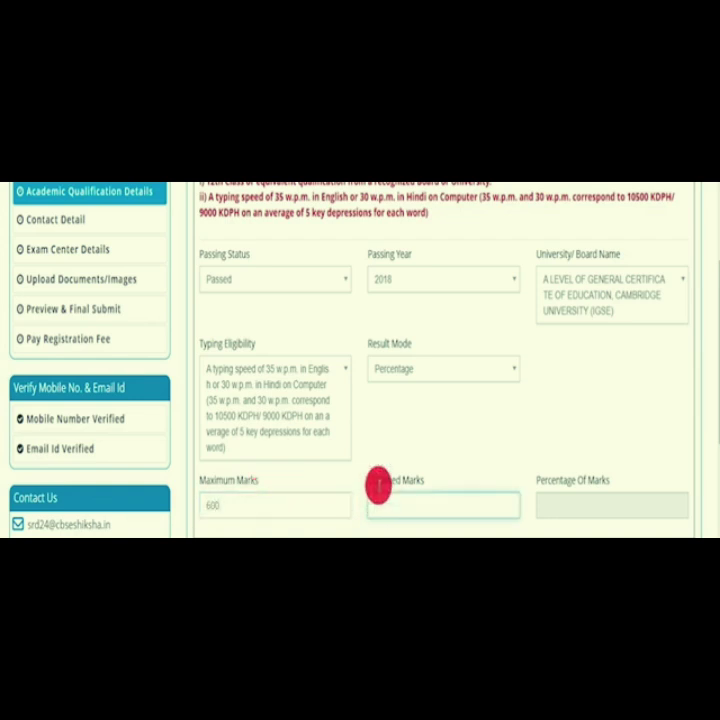
{"action": "type", "text": "480"}
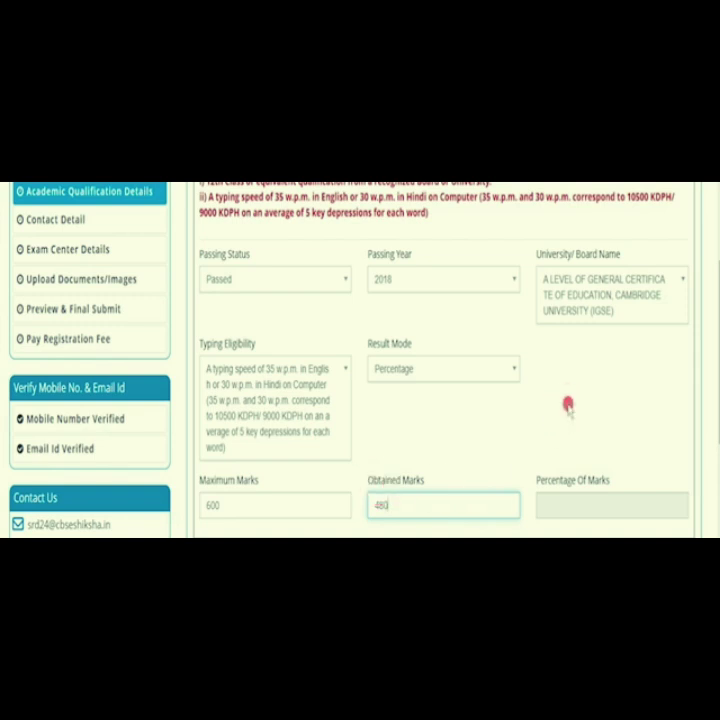
{"action": "left_click", "coordinate": [567, 404]}
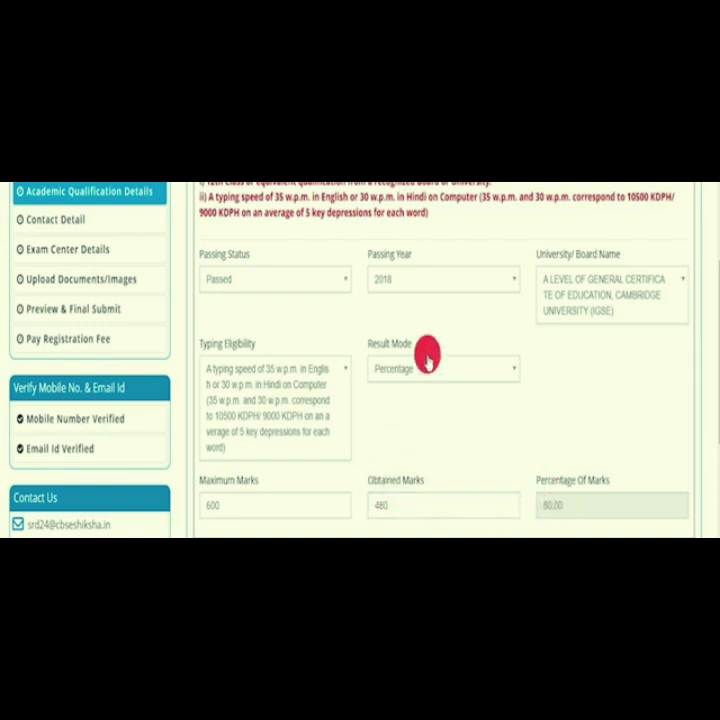
{"action": "scroll", "coordinate": [437, 477], "scroll_direction": "down", "scroll_amount": 3}
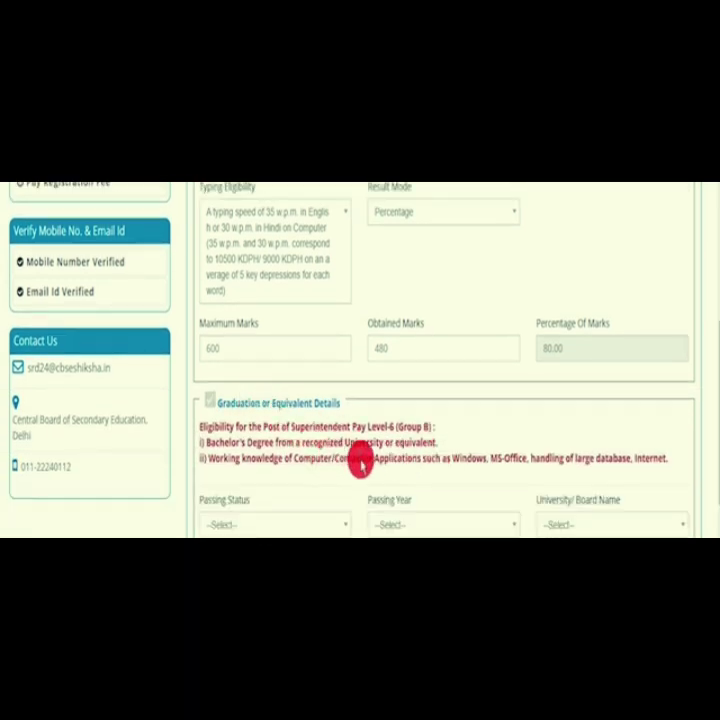
{"action": "scroll", "coordinate": [361, 466], "scroll_direction": "down", "scroll_amount": 2}
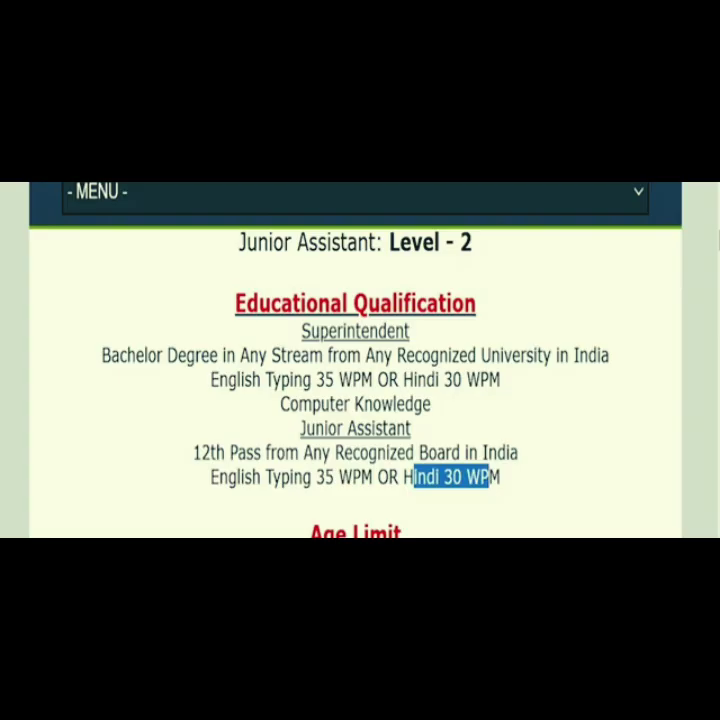
{"action": "left_click_drag", "start_coordinate": [302, 428], "coordinate": [388, 428]}
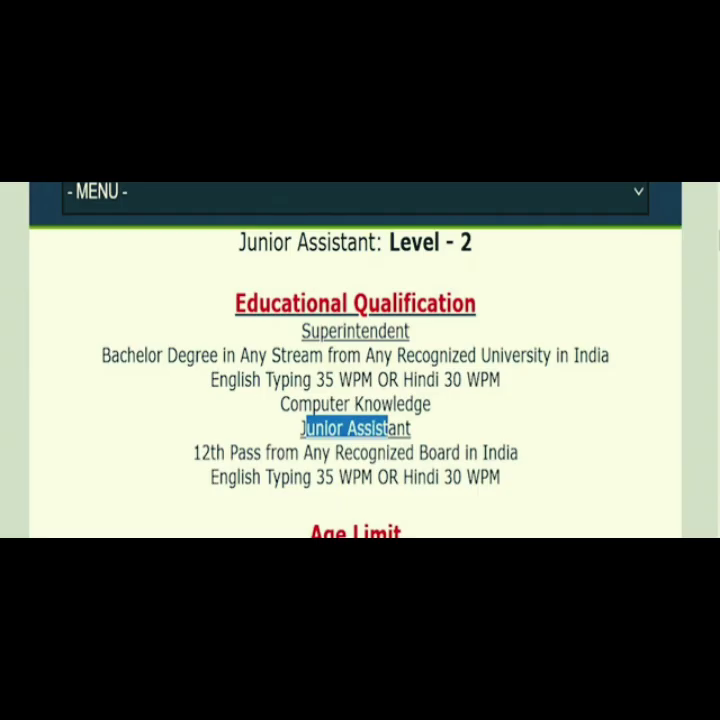
{"action": "left_click_drag", "start_coordinate": [280, 208], "coordinate": [315, 408]}
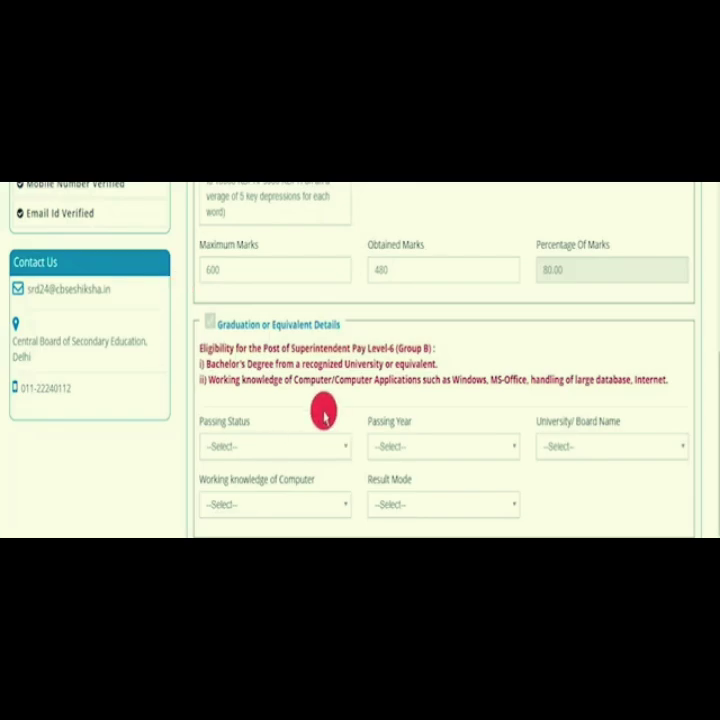
Mark graduation as Passed in 2023 from A.K.S. University, Satna.
{"action": "left_click", "coordinate": [284, 445]}
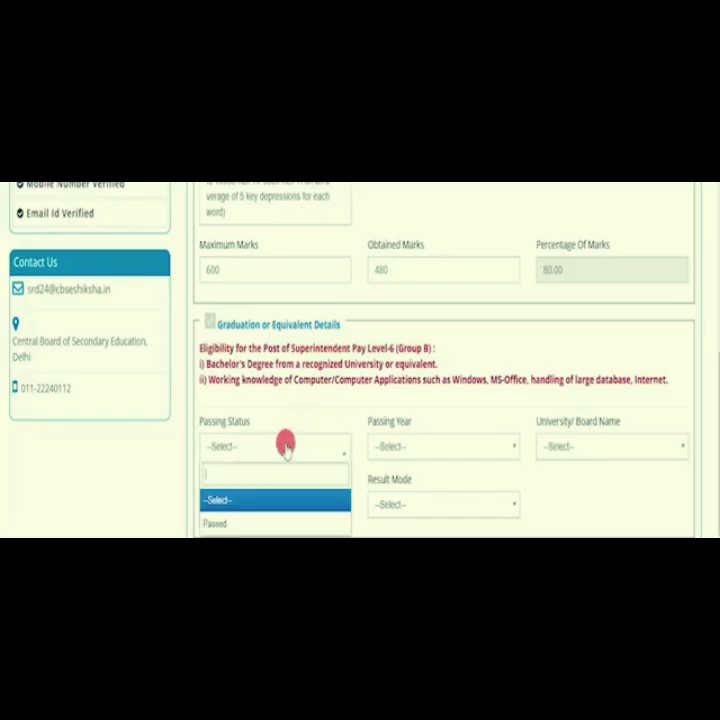
{"action": "left_click", "coordinate": [228, 526]}
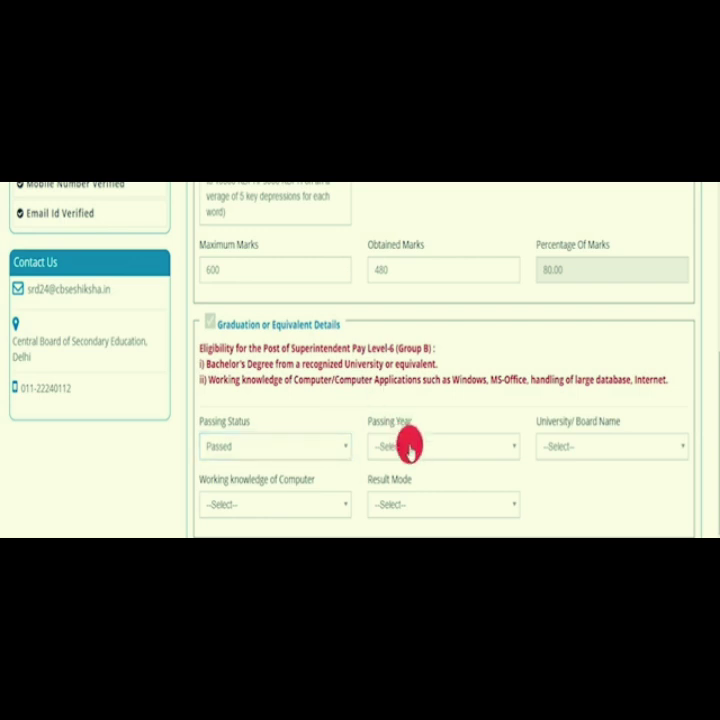
{"action": "left_click", "coordinate": [409, 448]}
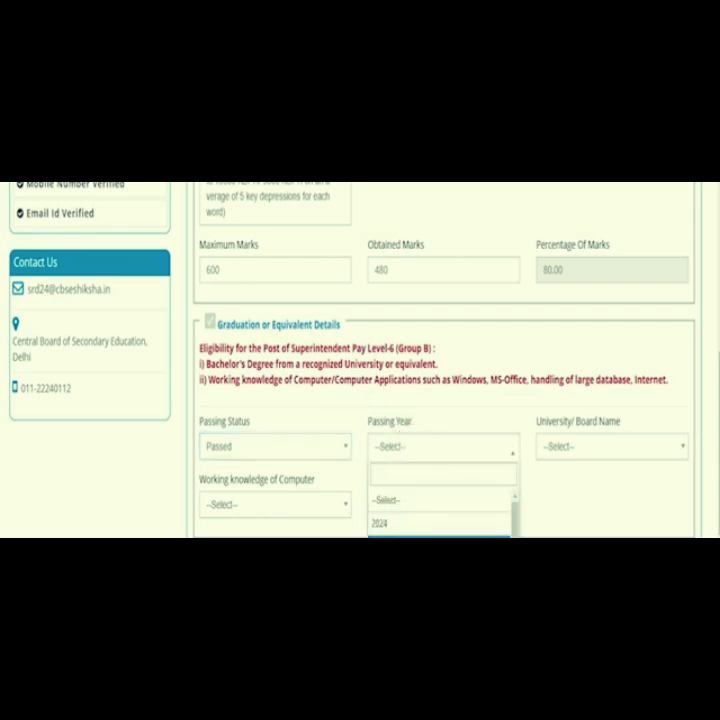
{"action": "left_click", "coordinate": [440, 538]}
{"action": "left_click", "coordinate": [577, 452]}
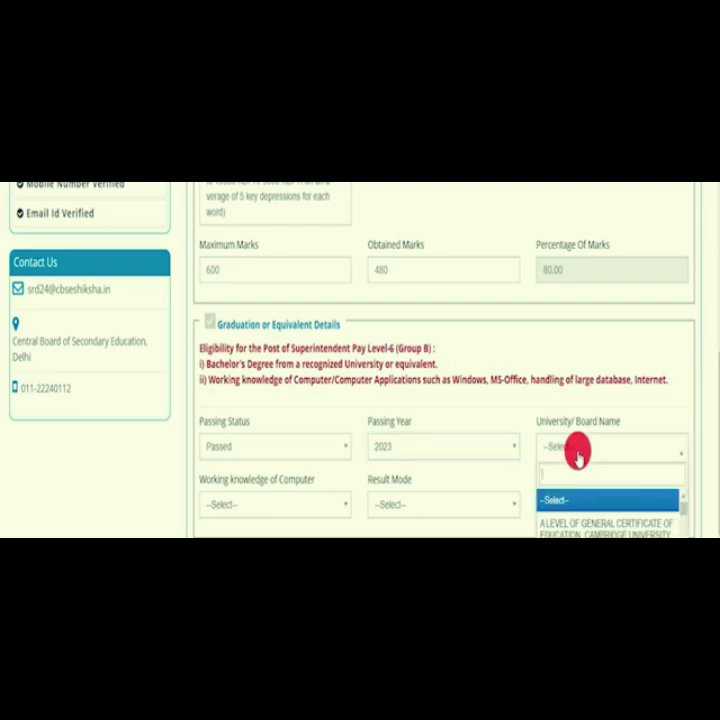
{"action": "left_click", "coordinate": [575, 555]}
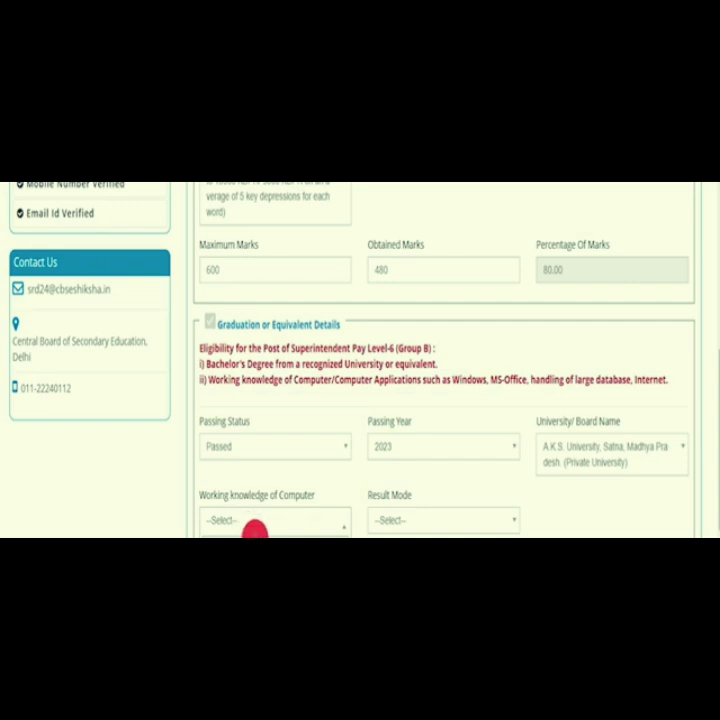
Confirm computer knowledge, enter graduation marks 800 of 1200 as Percentage, and save.
{"action": "left_click", "coordinate": [252, 521]}
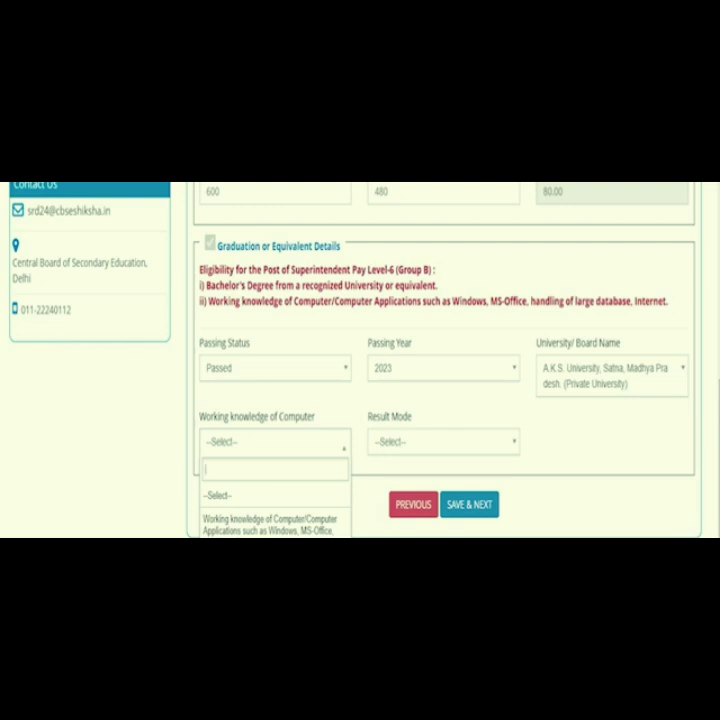
{"action": "left_click", "coordinate": [265, 525]}
{"action": "left_click", "coordinate": [410, 445]}
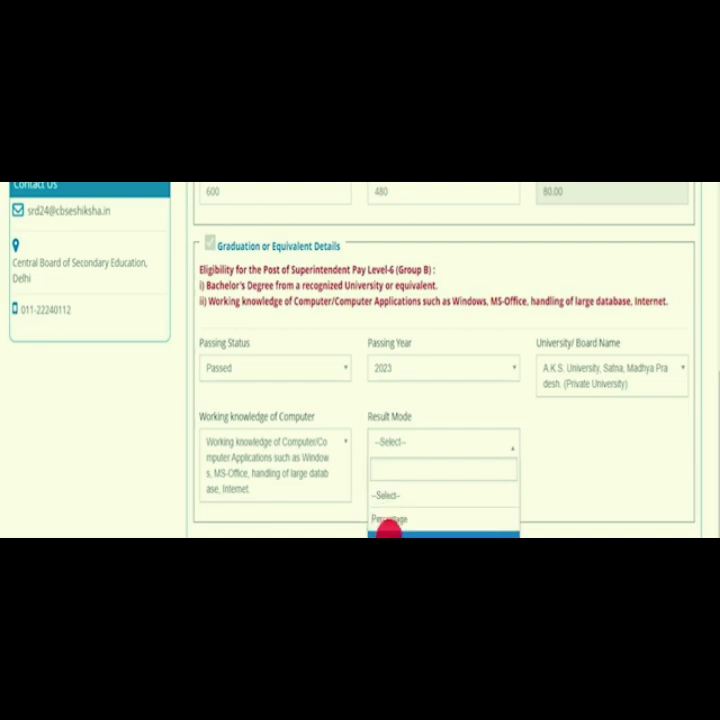
{"action": "left_click", "coordinate": [393, 520]}
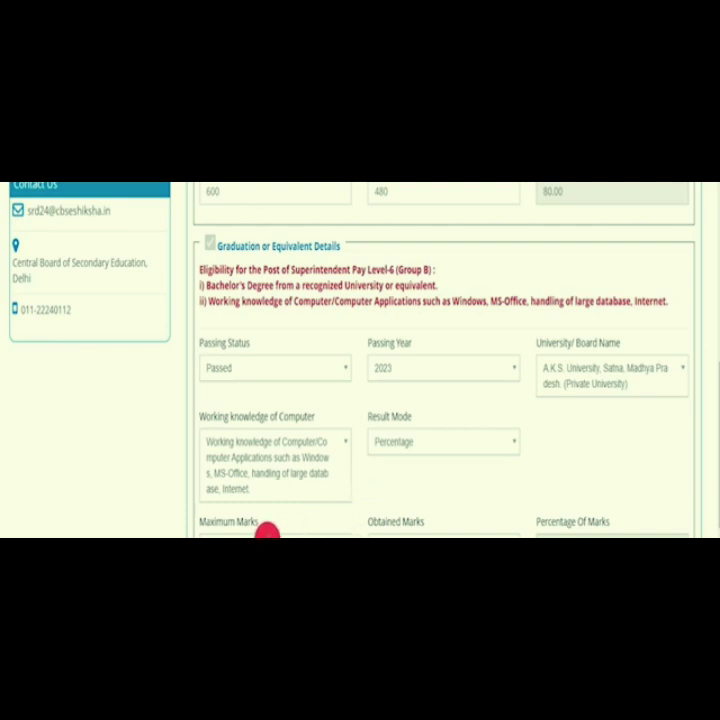
{"action": "left_click", "coordinate": [267, 532]}
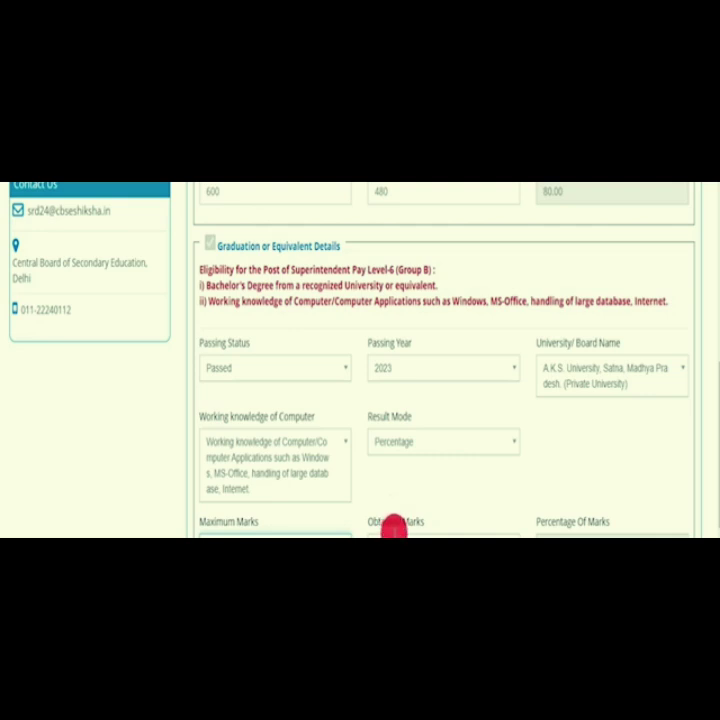
{"action": "left_click", "coordinate": [390, 530]}
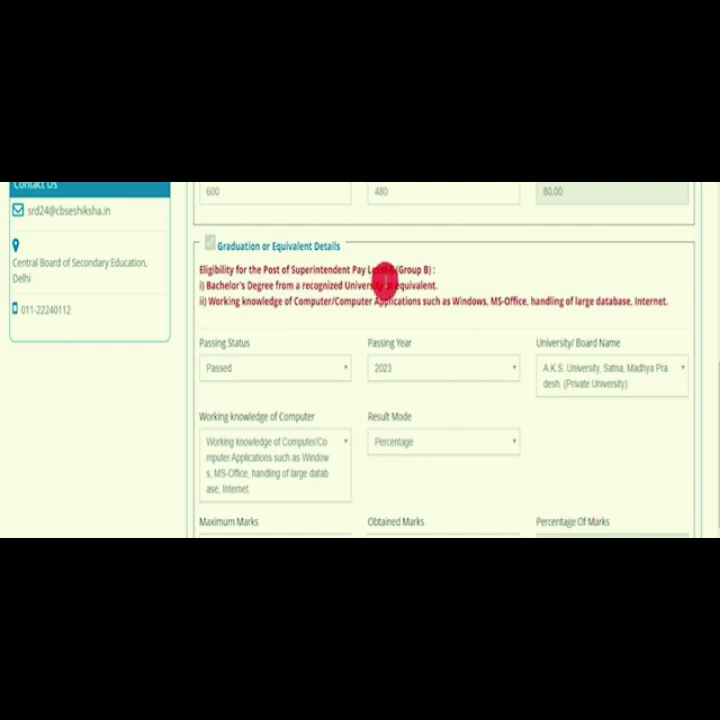
{"action": "scroll", "coordinate": [402, 421], "scroll_direction": "down", "scroll_amount": 2}
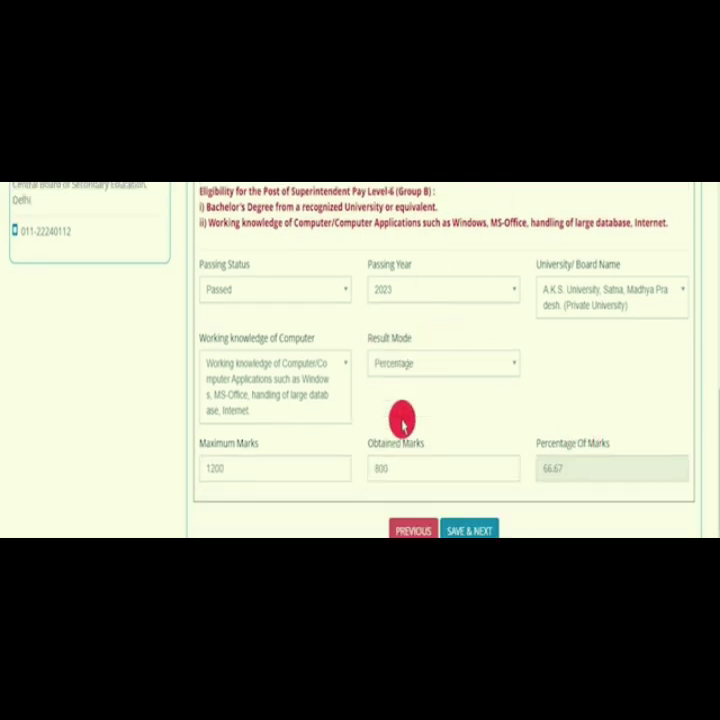
{"action": "left_click", "coordinate": [470, 530]}
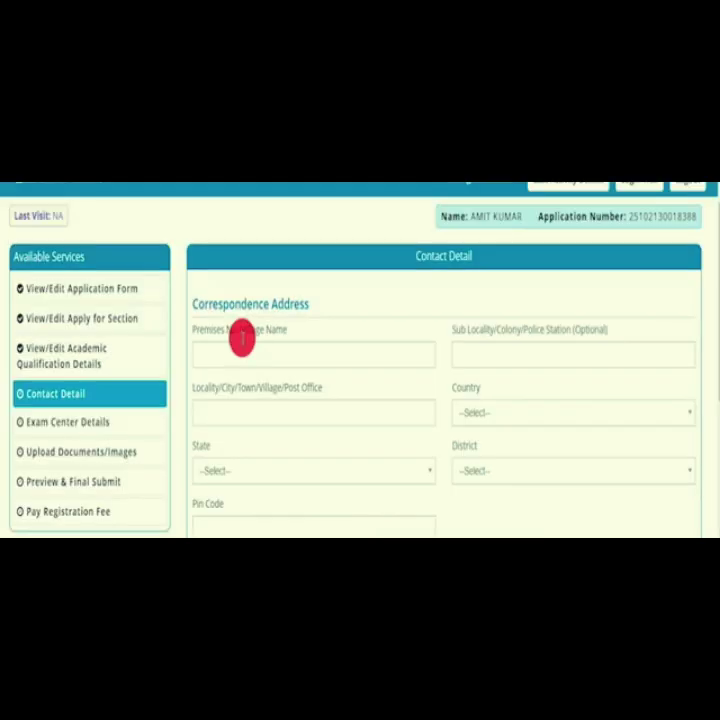
Review the Correspondence and Permanent Address sections of the Contact Detail page.
{"action": "left_click_drag", "start_coordinate": [428, 250], "coordinate": [474, 252]}
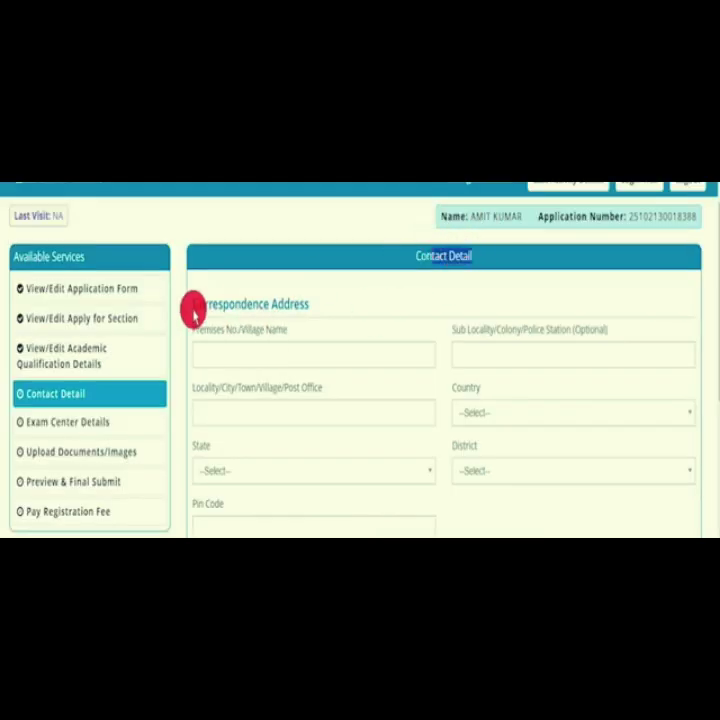
{"action": "left_click_drag", "start_coordinate": [193, 302], "coordinate": [292, 298]}
{"action": "scroll", "coordinate": [292, 298], "scroll_direction": "down", "scroll_amount": 1}
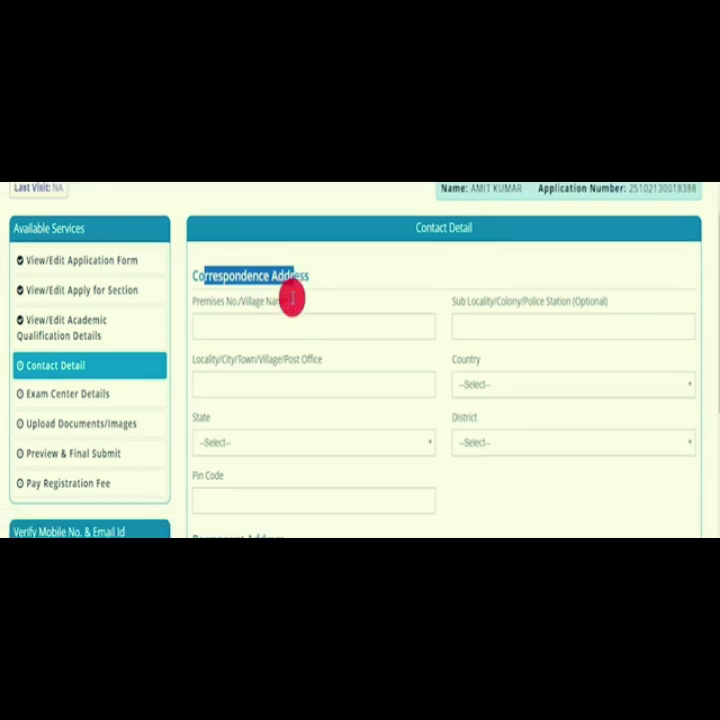
{"action": "scroll", "coordinate": [292, 298], "scroll_direction": "down", "scroll_amount": 1}
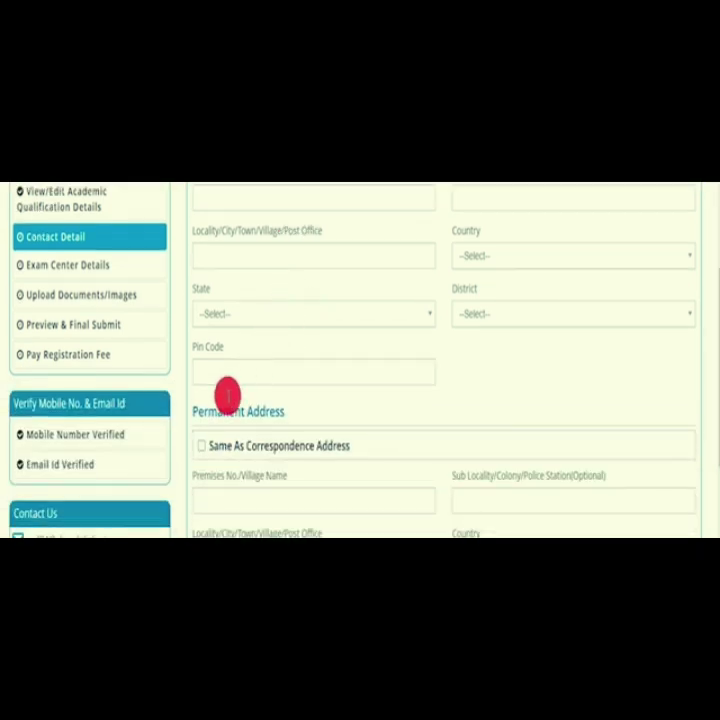
{"action": "left_click_drag", "start_coordinate": [206, 411], "coordinate": [262, 402]}
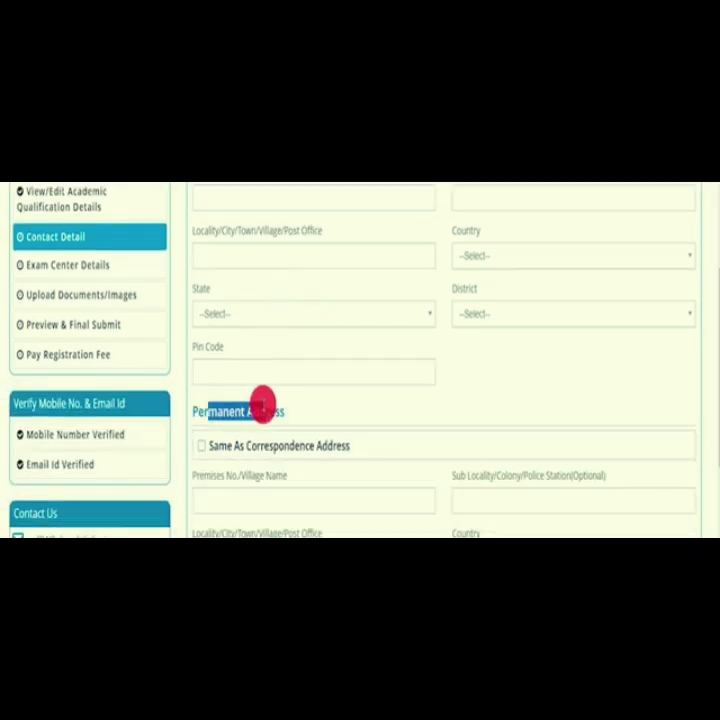
{"action": "scroll", "coordinate": [262, 404], "scroll_direction": "up", "scroll_amount": 2}
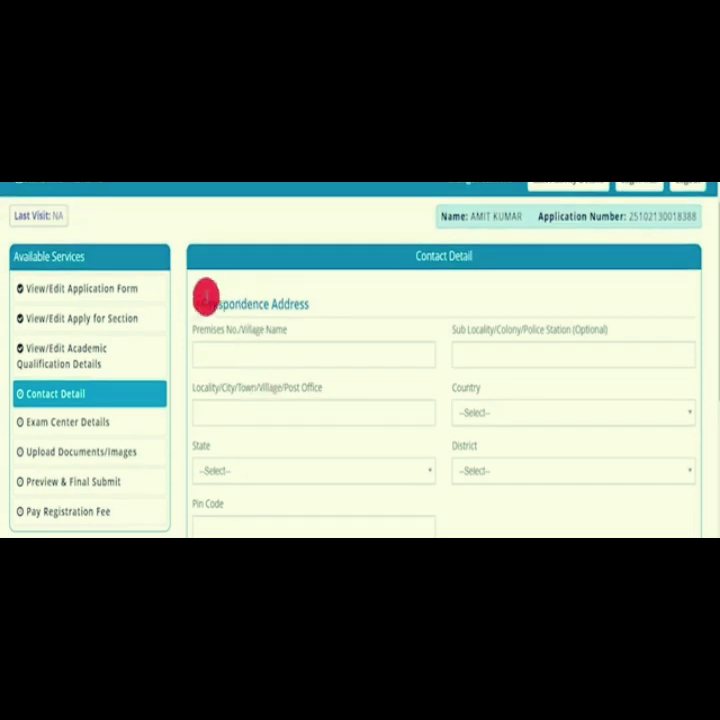
{"action": "left_click_drag", "start_coordinate": [207, 299], "coordinate": [273, 295]}
{"action": "scroll", "coordinate": [260, 395], "scroll_direction": "down", "scroll_amount": 1}
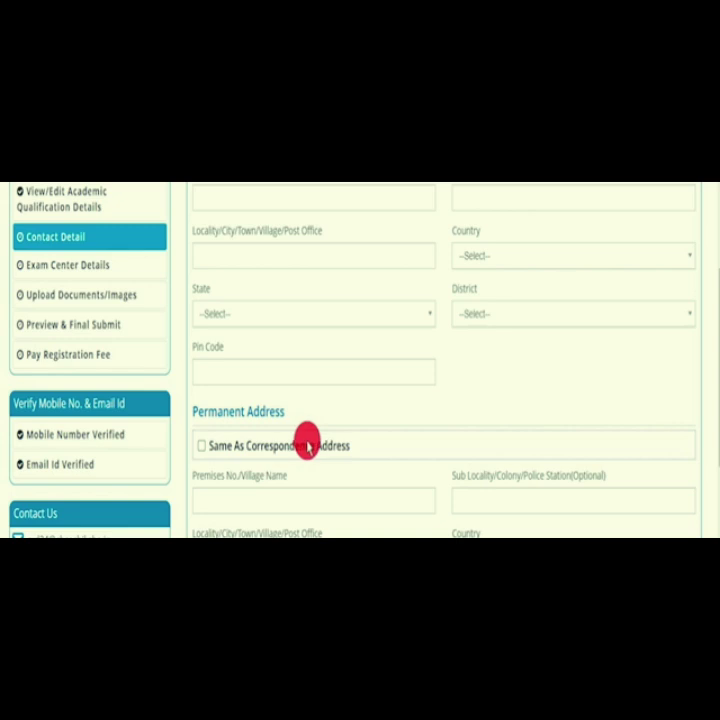
{"action": "left_click_drag", "start_coordinate": [234, 411], "coordinate": [256, 410]}
{"action": "scroll", "coordinate": [225, 321], "scroll_direction": "up", "scroll_amount": 1}
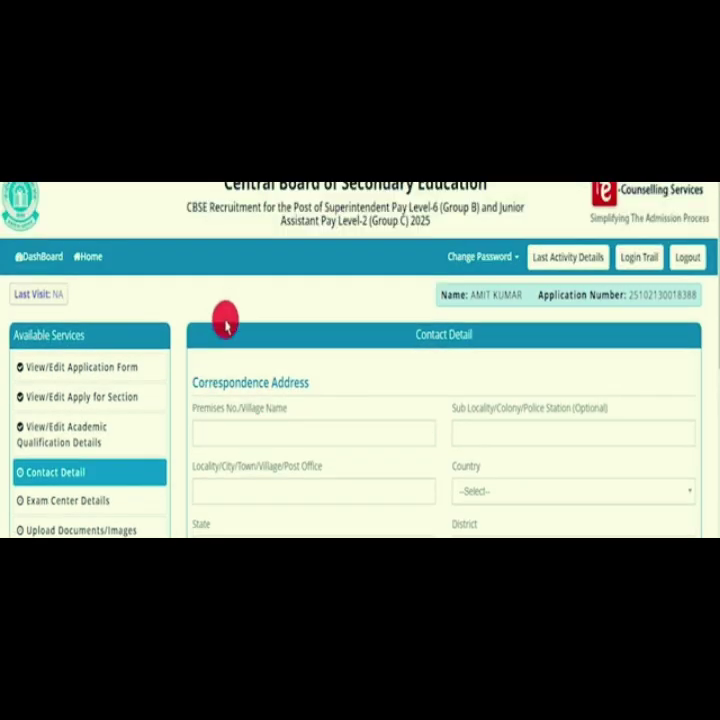
Save the reviewed contact details with Save & Next.
{"action": "left_click_drag", "start_coordinate": [220, 377], "coordinate": [386, 424]}
{"action": "scroll", "coordinate": [386, 424], "scroll_direction": "down", "scroll_amount": 1}
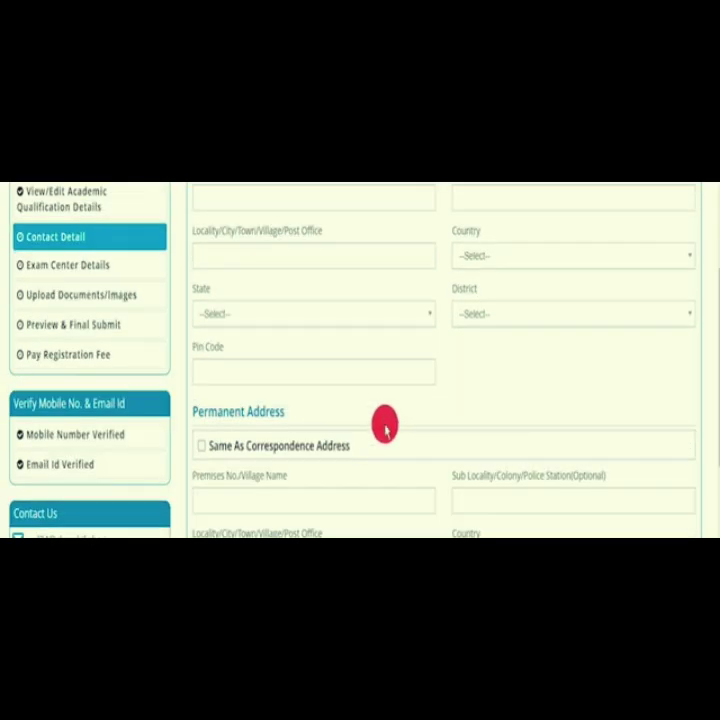
{"action": "scroll", "coordinate": [386, 425], "scroll_direction": "down", "scroll_amount": 5}
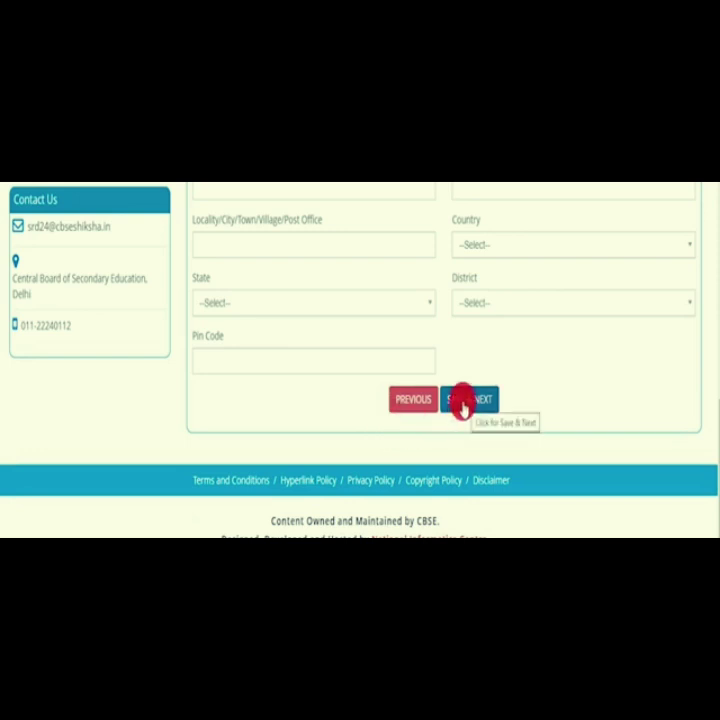
{"action": "left_click", "coordinate": [462, 403]}
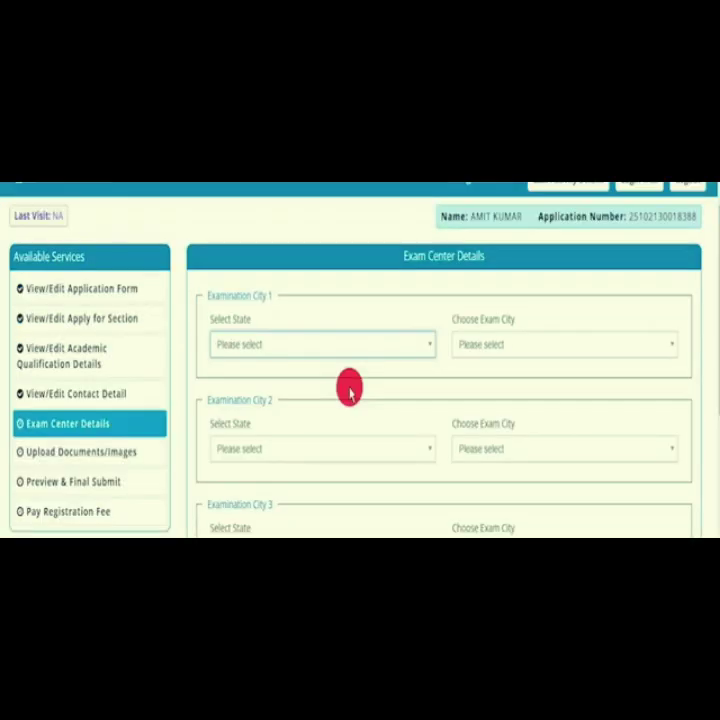
Set examination city 1 to PRAYAGRAJ (ALLAHABAD), Uttar Pradesh.
{"action": "scroll", "coordinate": [349, 391], "scroll_direction": "down", "scroll_amount": 3}
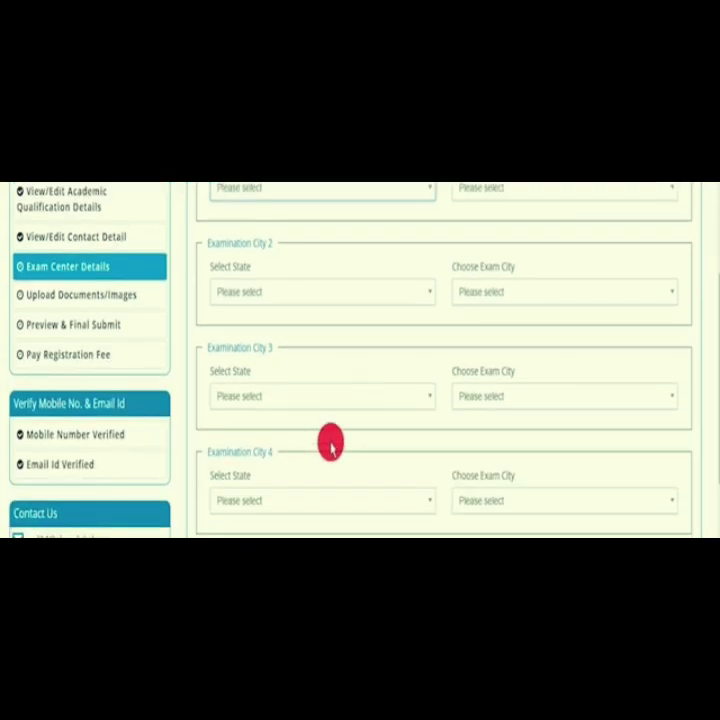
{"action": "scroll", "coordinate": [330, 446], "scroll_direction": "up", "scroll_amount": 2}
{"action": "scroll", "coordinate": [330, 446], "scroll_direction": "up", "scroll_amount": 2}
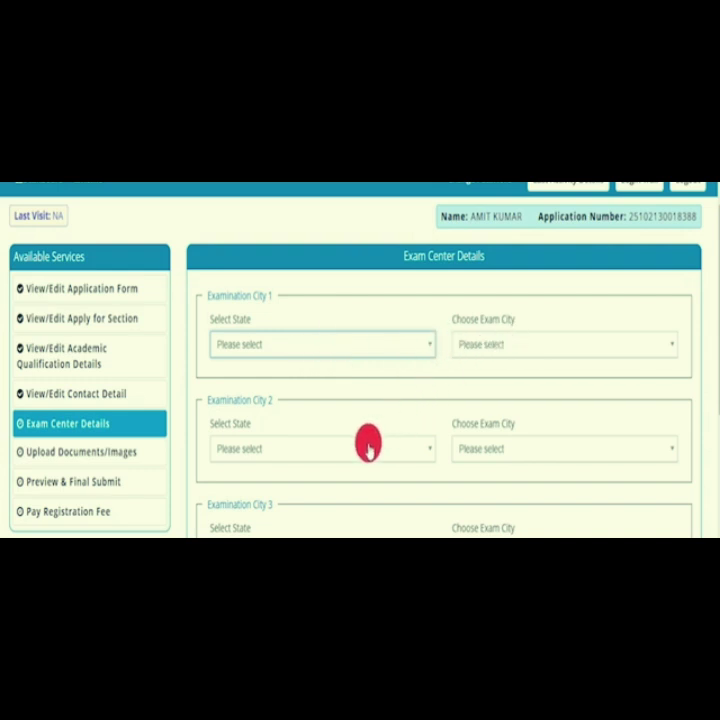
{"action": "left_click", "coordinate": [352, 350]}
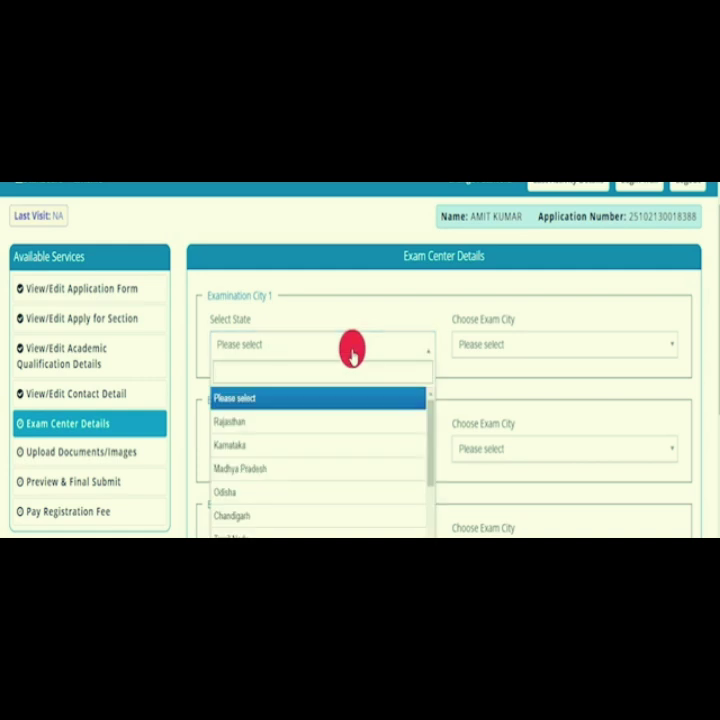
{"action": "type", "text": "utt"}
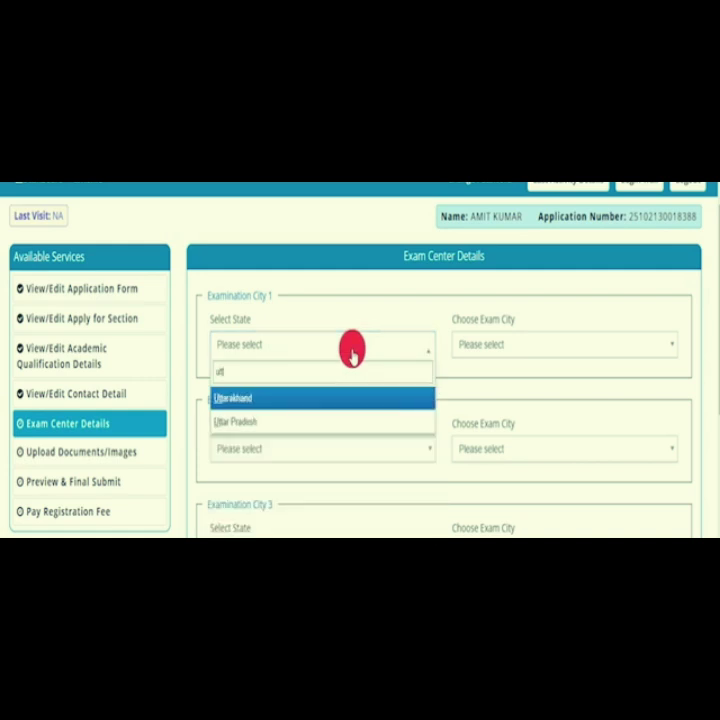
{"action": "left_click", "coordinate": [244, 421]}
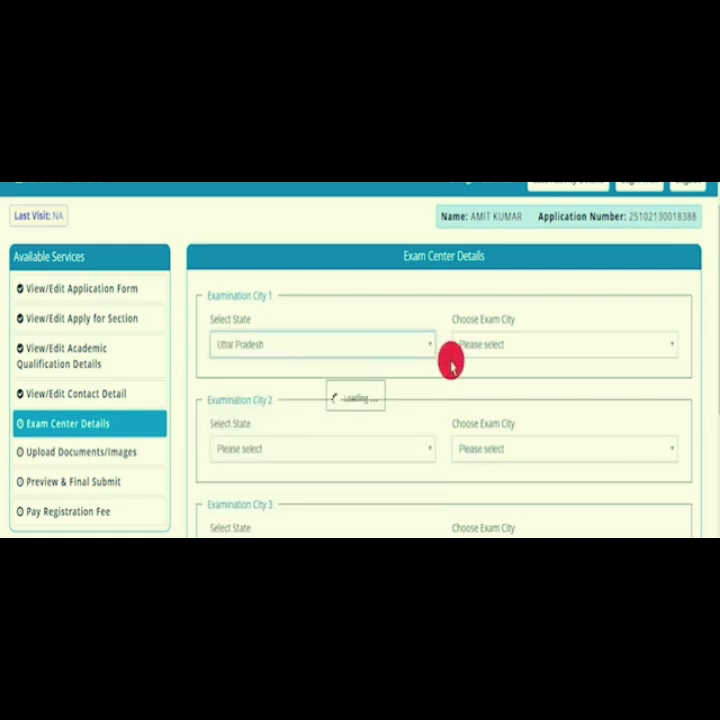
{"action": "left_click", "coordinate": [474, 350]}
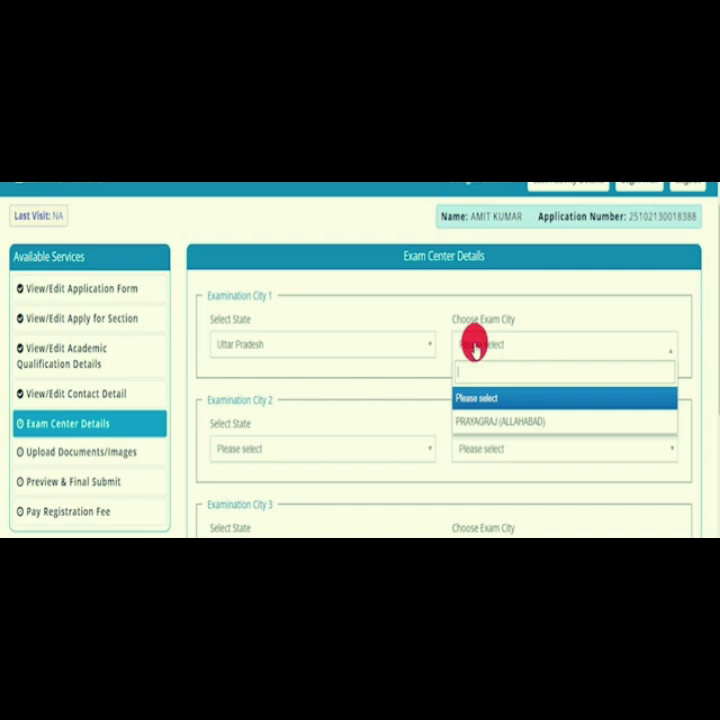
{"action": "left_click", "coordinate": [487, 419]}
Set examination city 2 to AJMER, Rajasthan, and save the exam centre choices.
{"action": "left_click", "coordinate": [291, 449]}
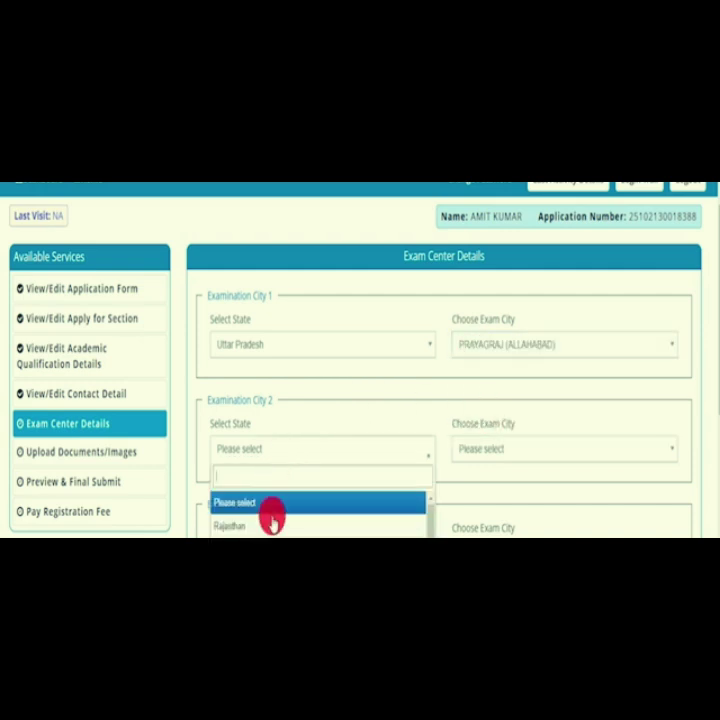
{"action": "left_click", "coordinate": [270, 524]}
{"action": "left_click", "coordinate": [488, 450]}
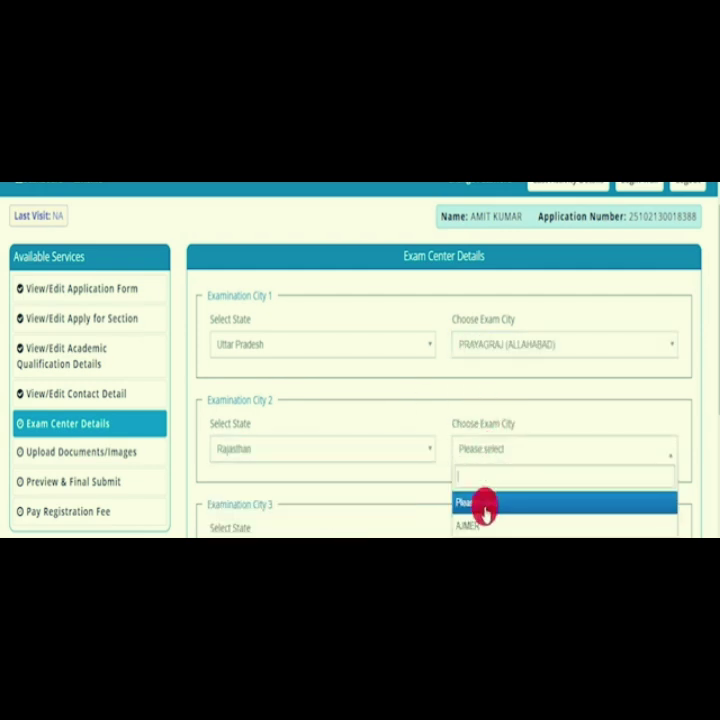
{"action": "left_click", "coordinate": [477, 522]}
{"action": "scroll", "coordinate": [489, 490], "scroll_direction": "down", "scroll_amount": 2}
{"action": "scroll", "coordinate": [489, 488], "scroll_direction": "up", "scroll_amount": 2}
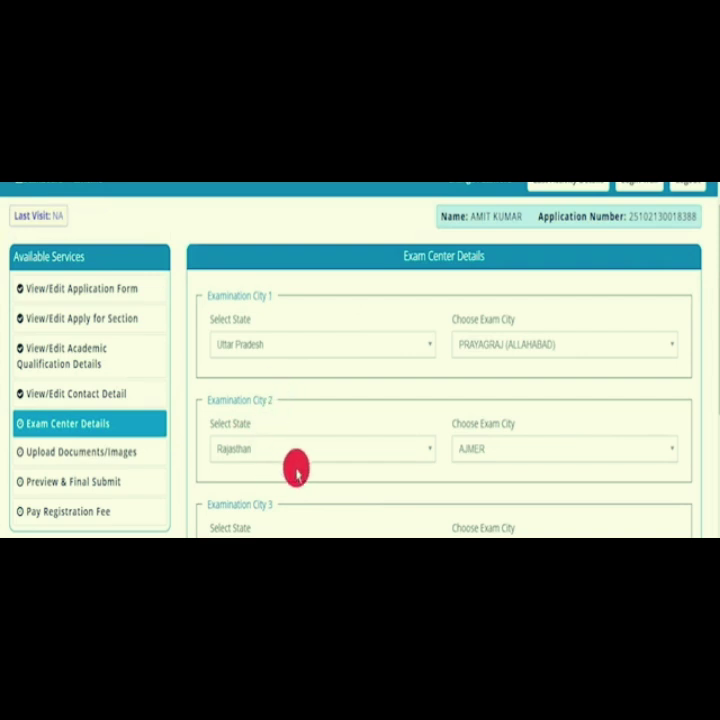
{"action": "scroll", "coordinate": [385, 522], "scroll_direction": "down", "scroll_amount": 2}
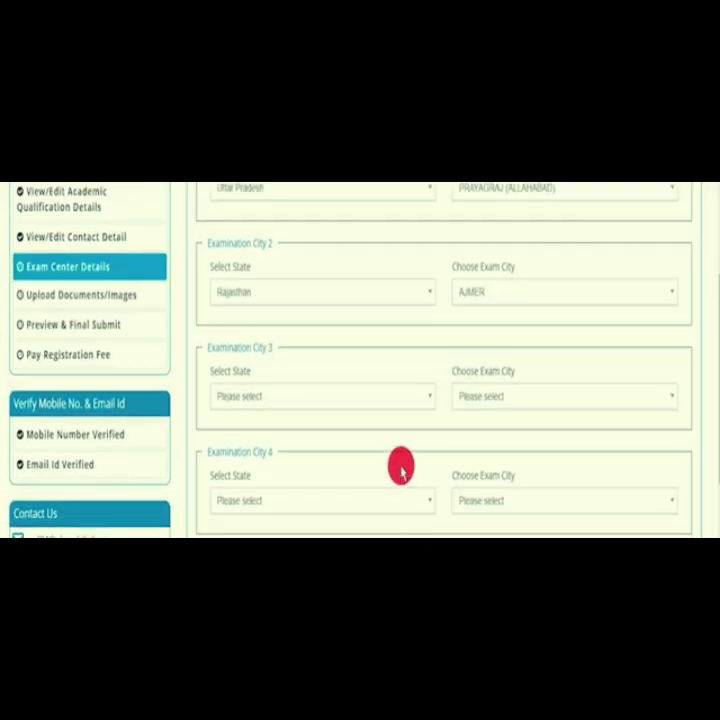
{"action": "scroll", "coordinate": [430, 490], "scroll_direction": "down", "scroll_amount": 1}
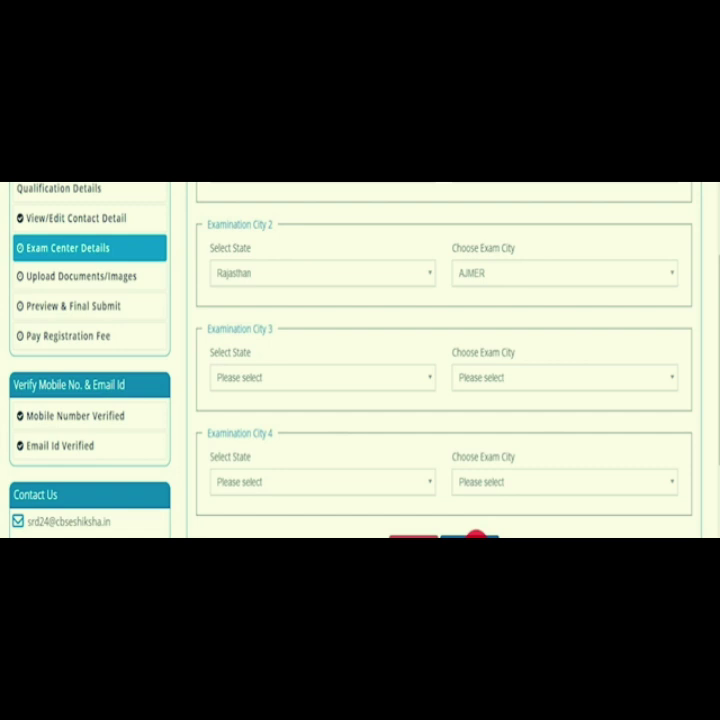
{"action": "left_click", "coordinate": [476, 537]}
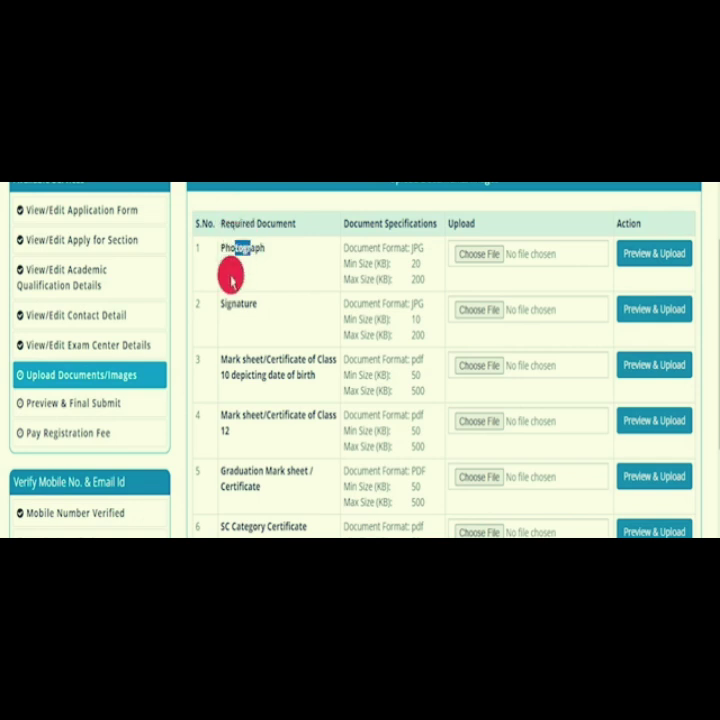
Highlight the required documents: Class 10, Class 12, Graduation mark sheets and SC certificate.
{"action": "left_click_drag", "start_coordinate": [230, 303], "coordinate": [242, 304]}
{"action": "left_click_drag", "start_coordinate": [253, 347], "coordinate": [310, 372]}
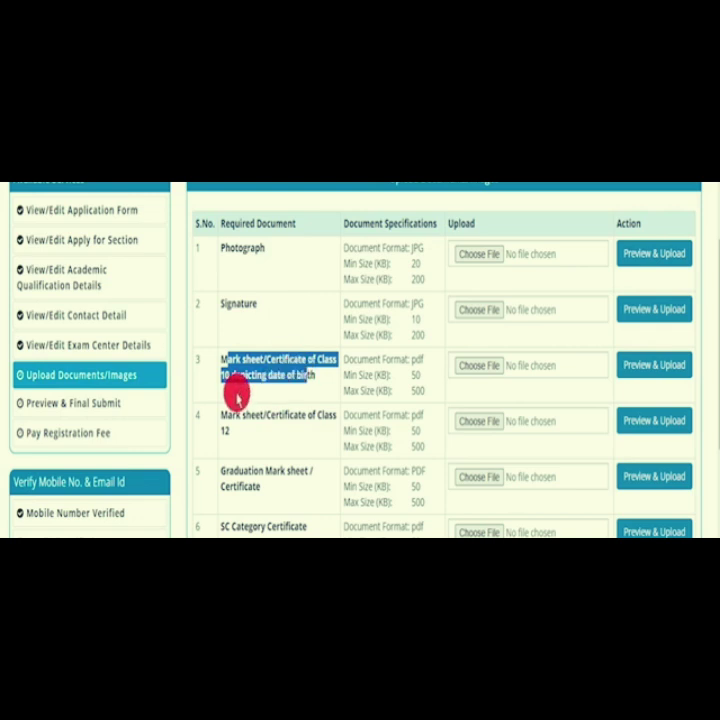
{"action": "left_click_drag", "start_coordinate": [231, 414], "coordinate": [311, 414]}
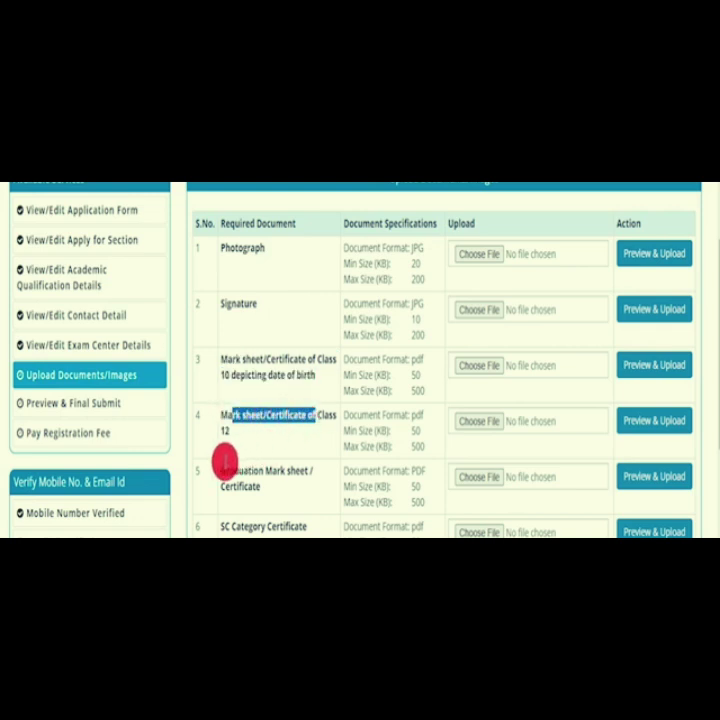
{"action": "left_click_drag", "start_coordinate": [229, 470], "coordinate": [285, 469]}
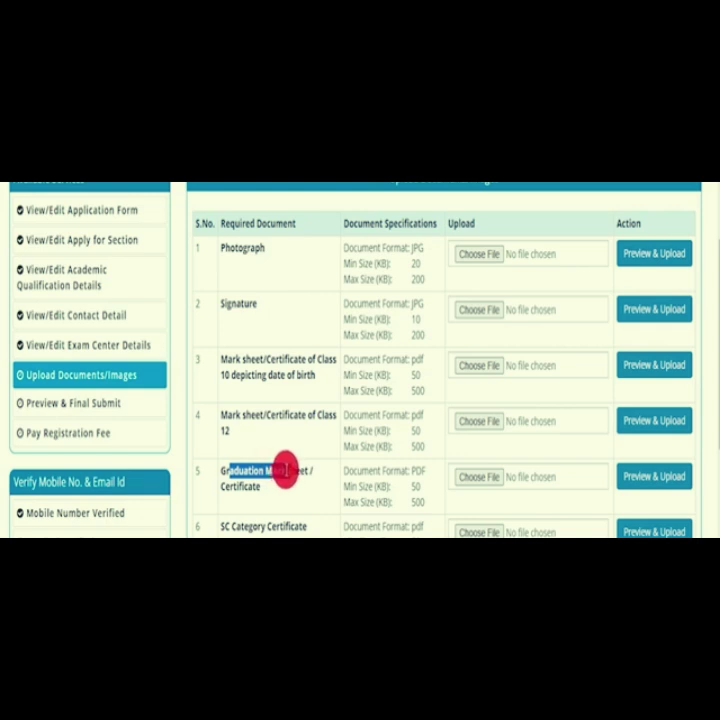
{"action": "left_click", "coordinate": [236, 521]}
{"action": "left_click_drag", "start_coordinate": [236, 521], "coordinate": [288, 520]}
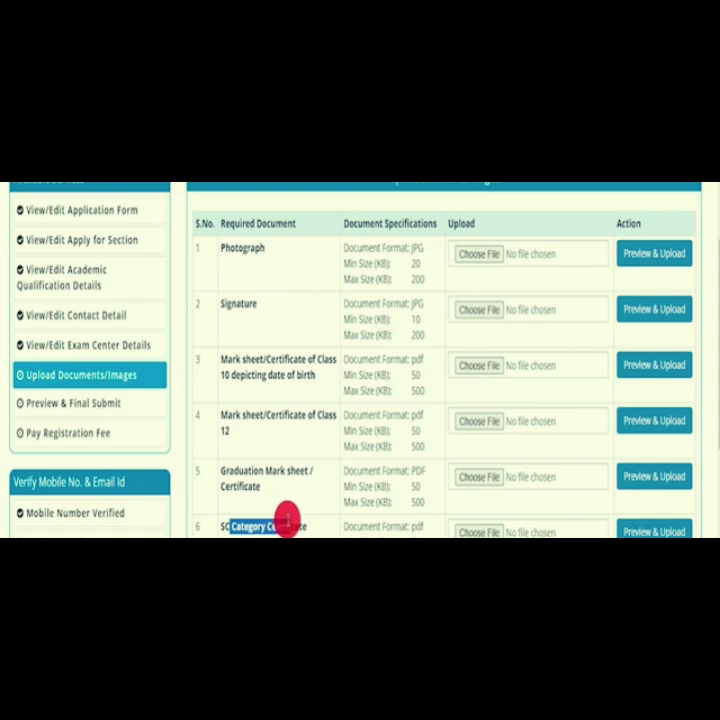
Point out the maximum file size and PDF format limits for the mark sheets and certificates.
{"action": "left_click", "coordinate": [412, 240]}
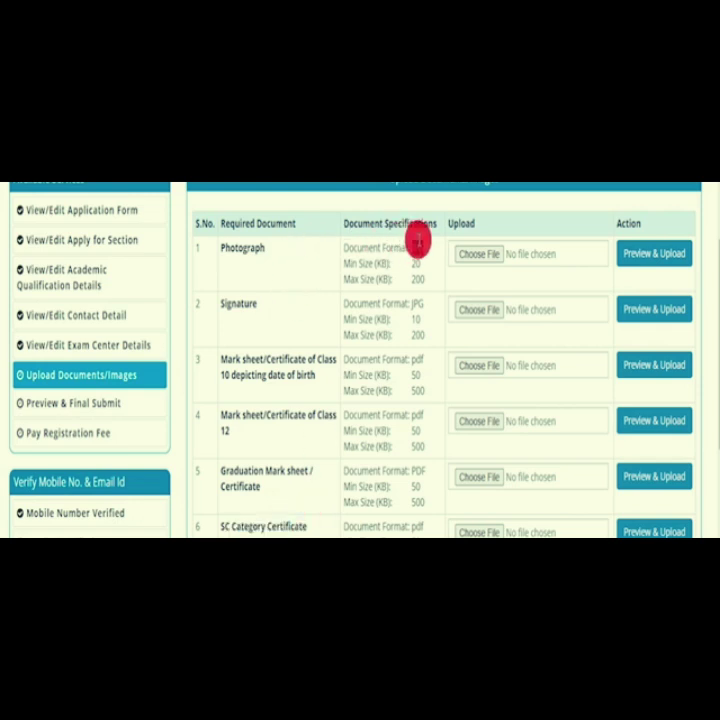
{"action": "left_click_drag", "start_coordinate": [410, 252], "coordinate": [420, 330]}
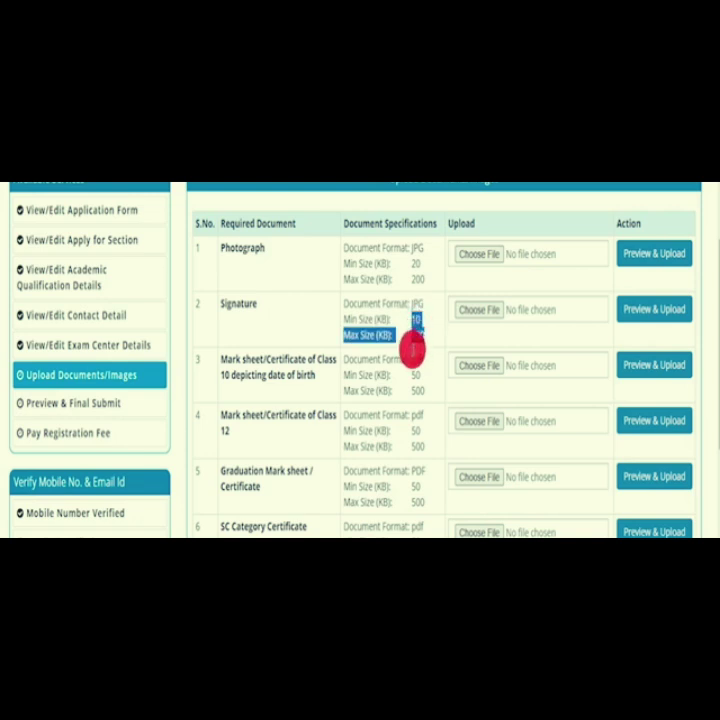
{"action": "left_click", "coordinate": [411, 350]}
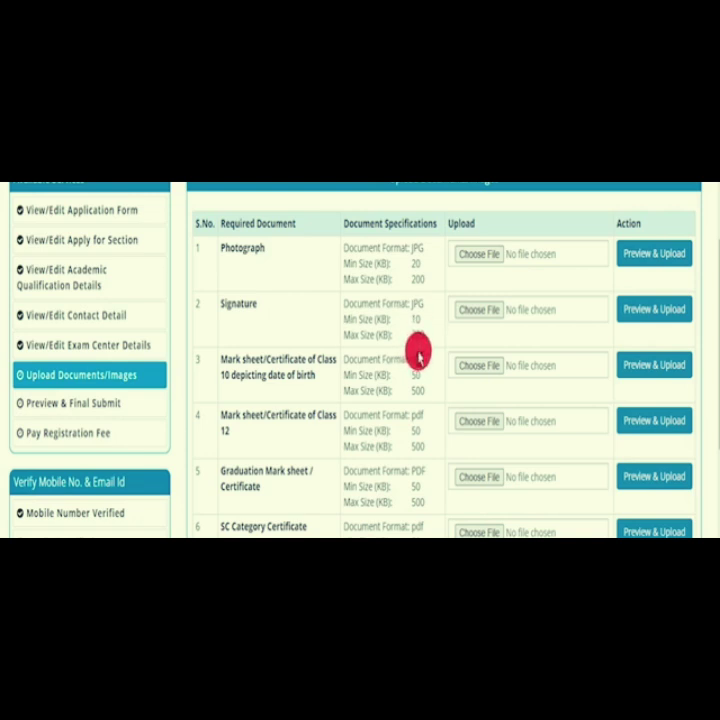
{"action": "left_click_drag", "start_coordinate": [418, 352], "coordinate": [418, 386]}
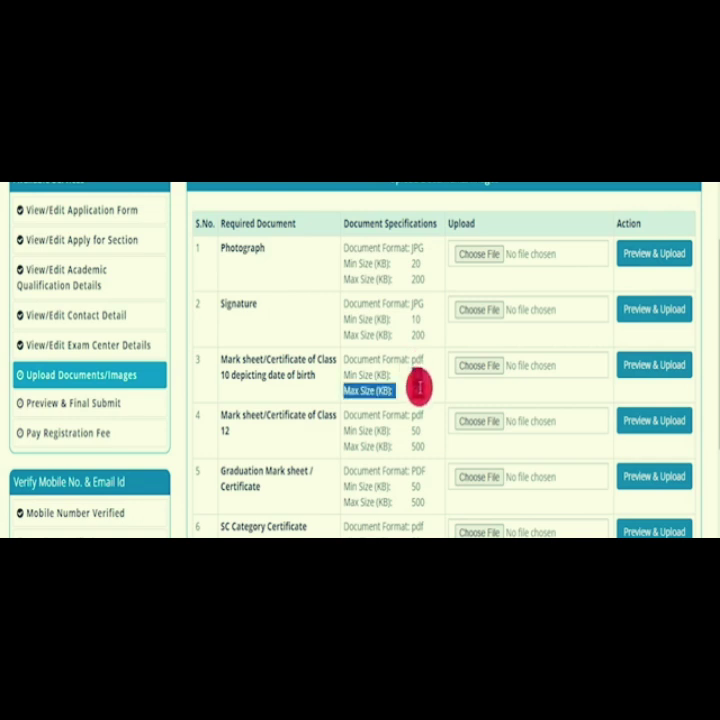
{"action": "left_click", "coordinate": [242, 414]}
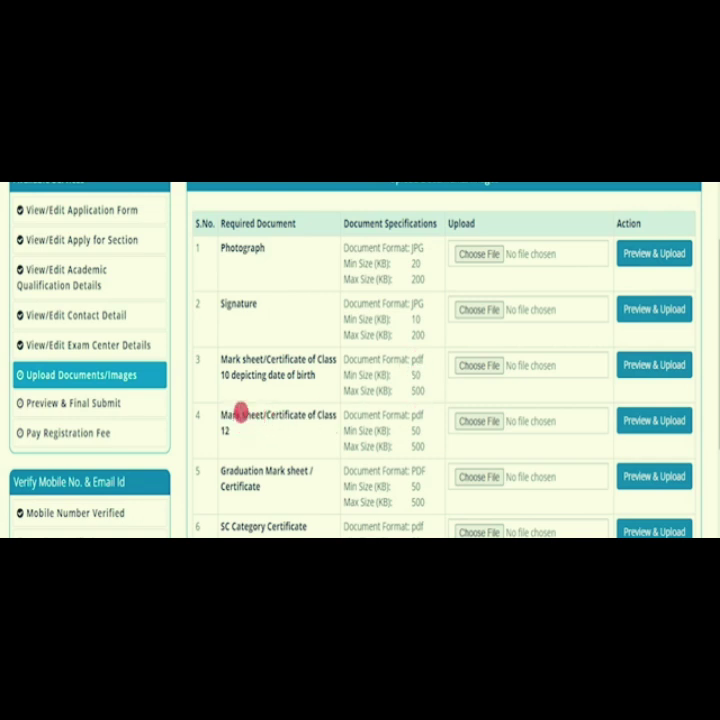
{"action": "left_click_drag", "start_coordinate": [242, 414], "coordinate": [273, 426]}
{"action": "left_click_drag", "start_coordinate": [242, 470], "coordinate": [273, 478]}
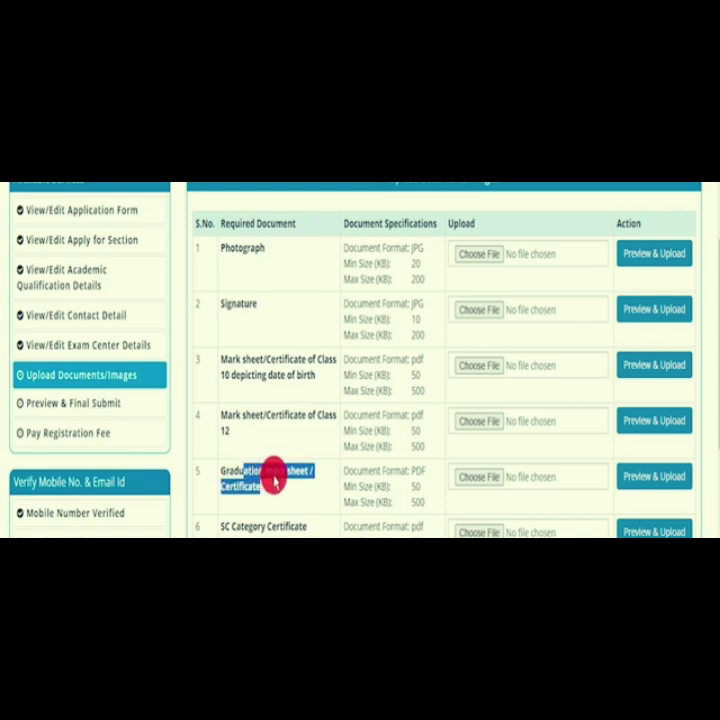
{"action": "left_click_drag", "start_coordinate": [228, 521], "coordinate": [266, 520]}
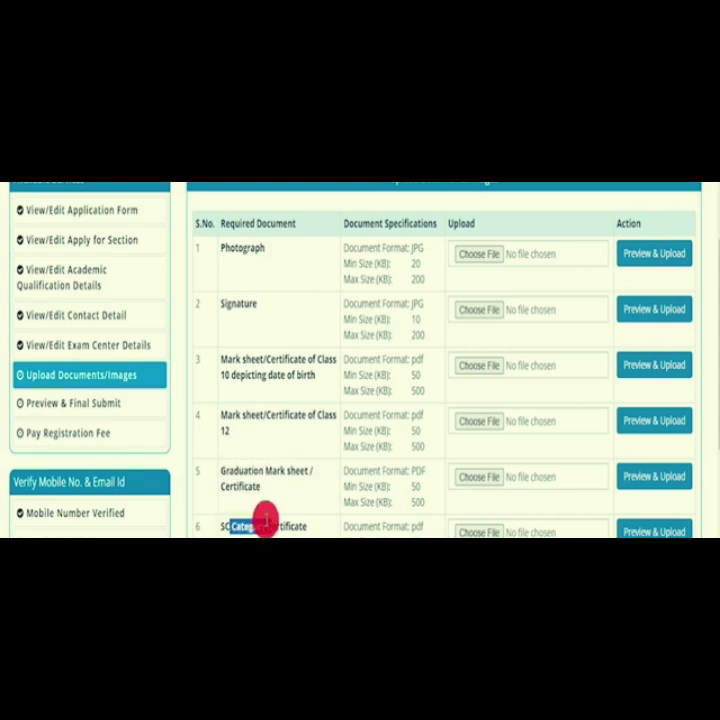
{"action": "left_click_drag", "start_coordinate": [412, 466], "coordinate": [411, 489]}
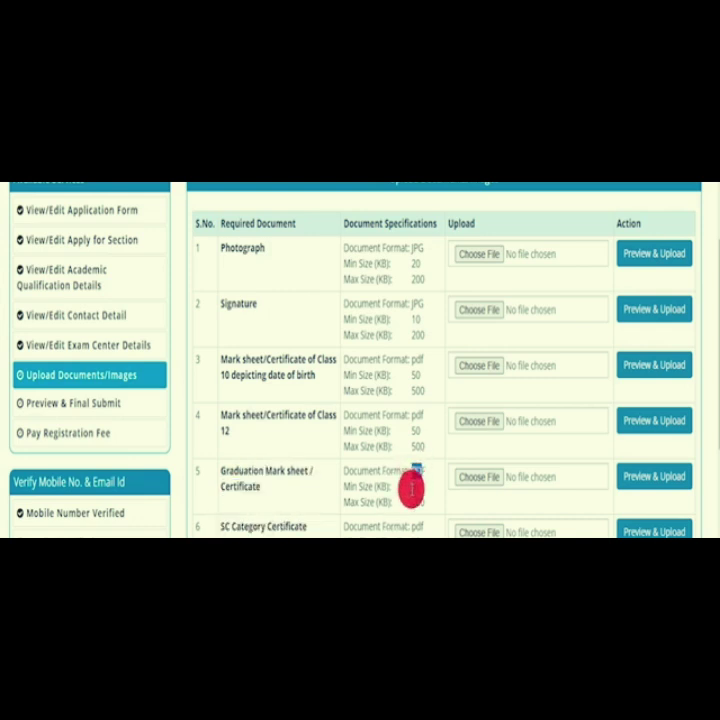
{"action": "left_click", "coordinate": [409, 529]}
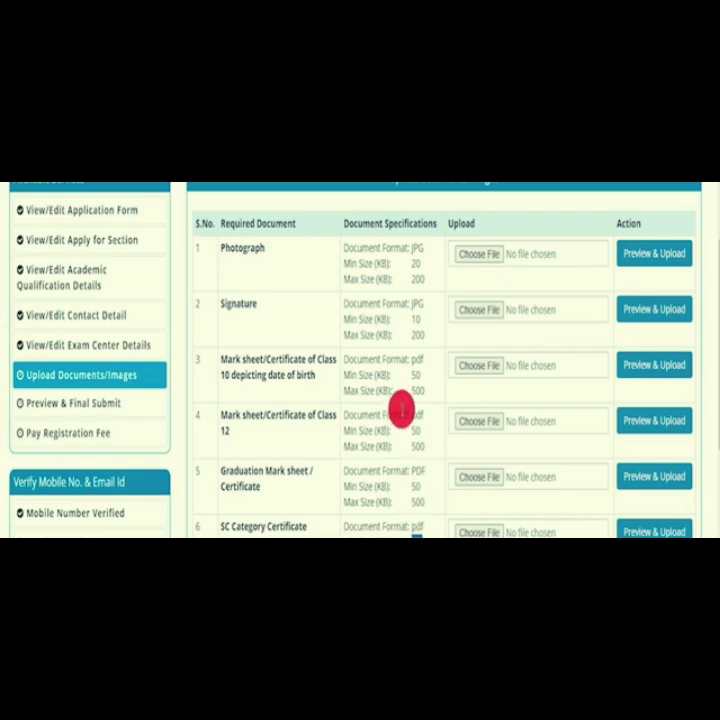
Upload the signature JPG image, preview it, and save the upload.
{"action": "left_click", "coordinate": [480, 310]}
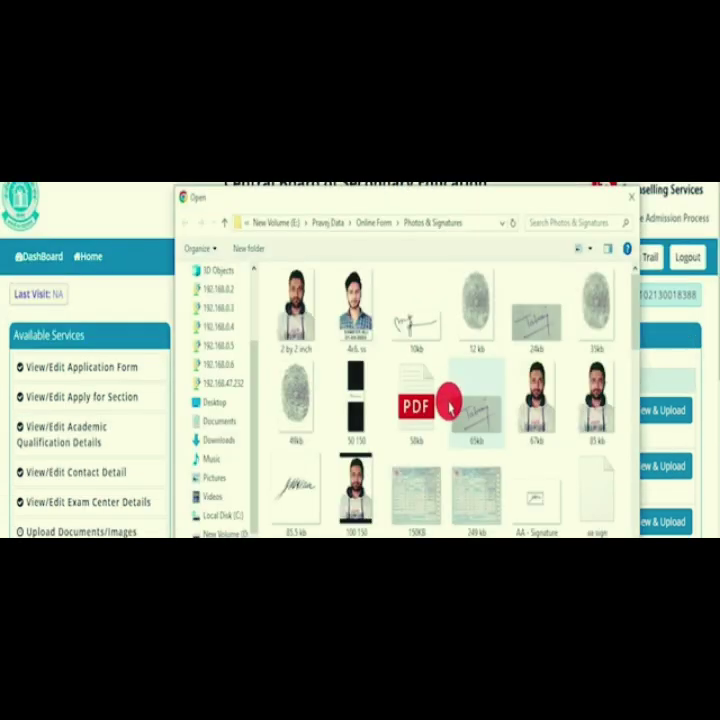
{"action": "scroll", "coordinate": [449, 402], "scroll_direction": "down", "scroll_amount": 10}
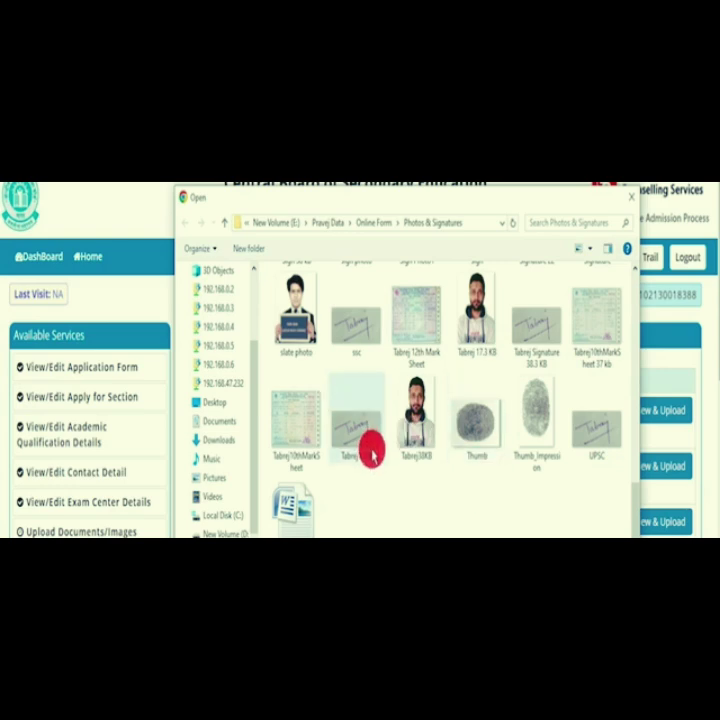
{"action": "double_click", "coordinate": [360, 424]}
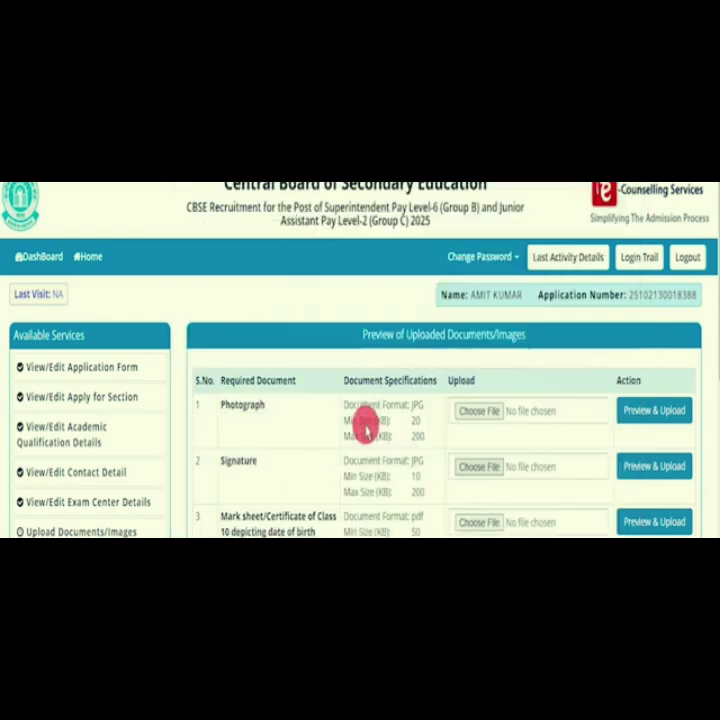
{"action": "left_click", "coordinate": [636, 468]}
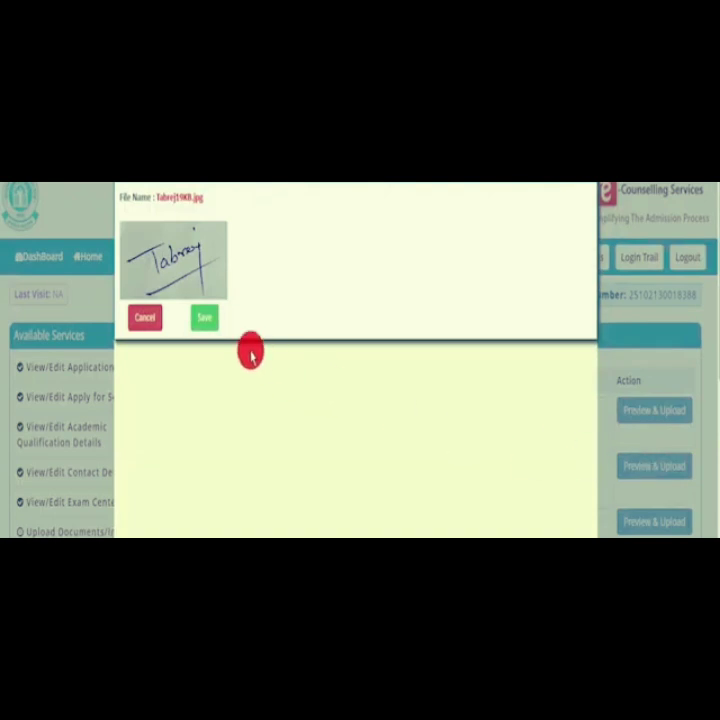
{"action": "left_click", "coordinate": [200, 319]}
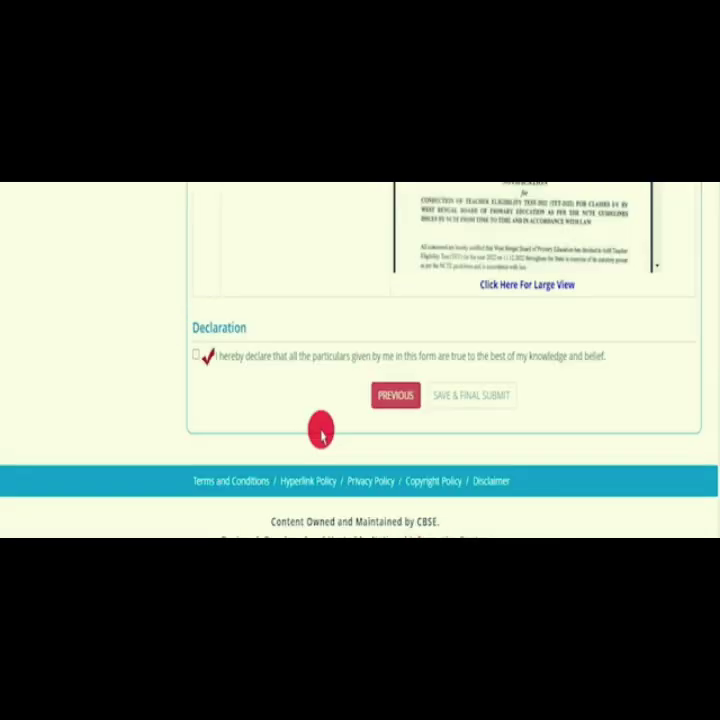
{"action": "scroll", "coordinate": [320, 400], "scroll_direction": "up", "scroll_amount": 5}
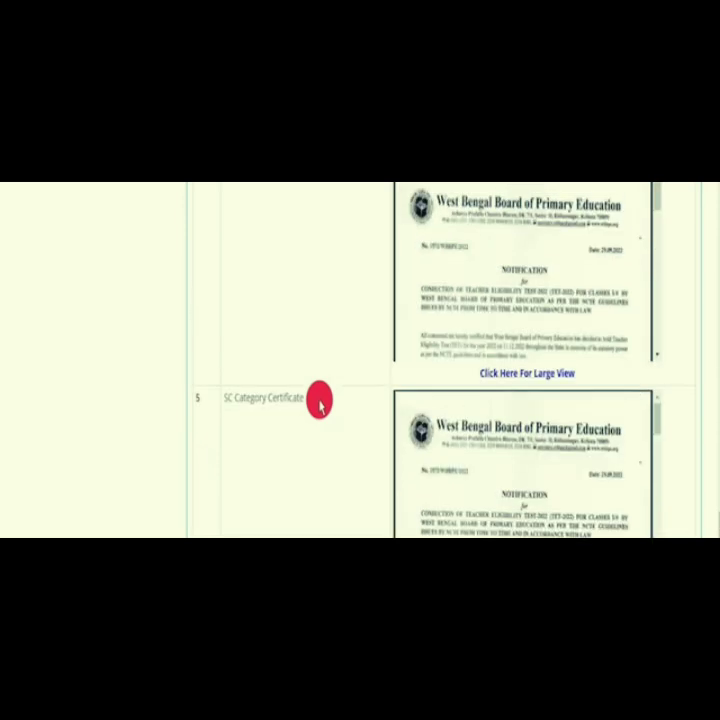
{"action": "scroll", "coordinate": [320, 403], "scroll_direction": "up", "scroll_amount": 3}
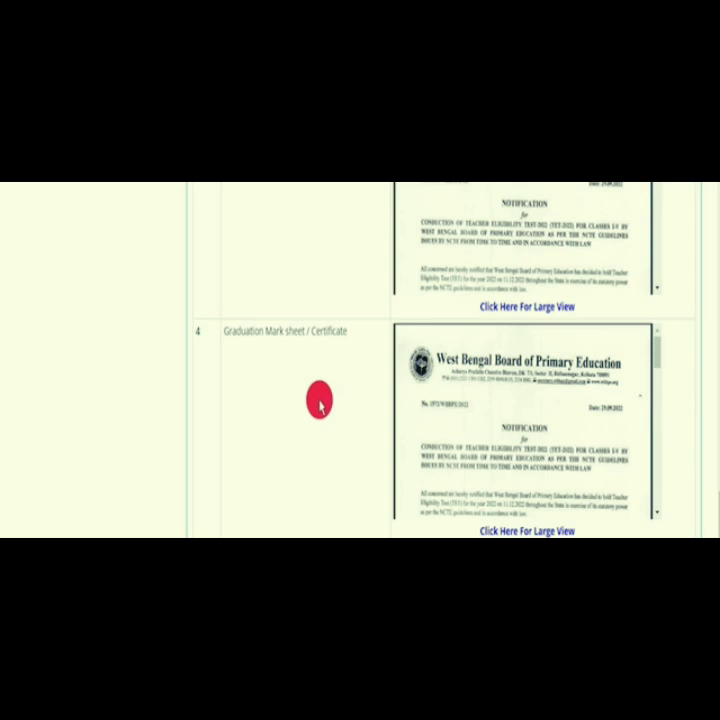
{"action": "scroll", "coordinate": [320, 403], "scroll_direction": "down", "scroll_amount": 5}
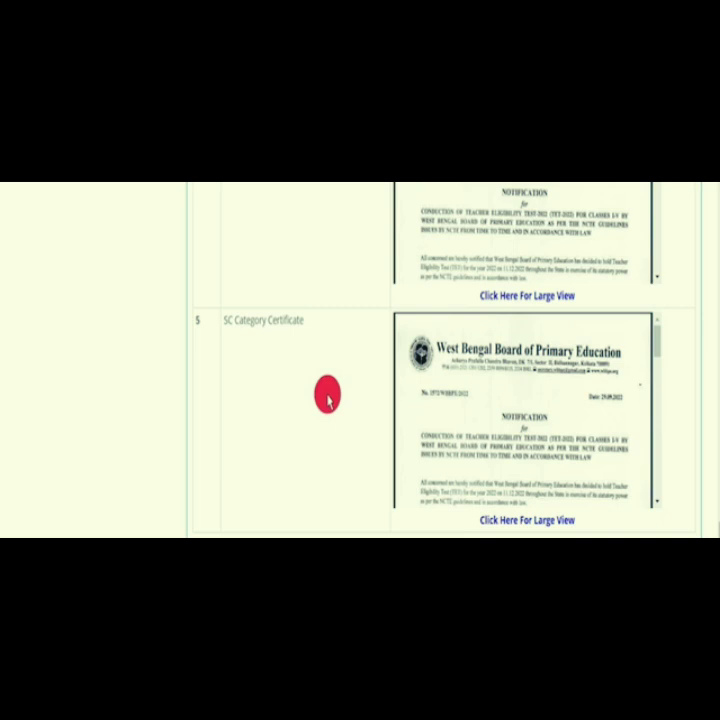
{"action": "scroll", "coordinate": [327, 398], "scroll_direction": "up", "scroll_amount": 5}
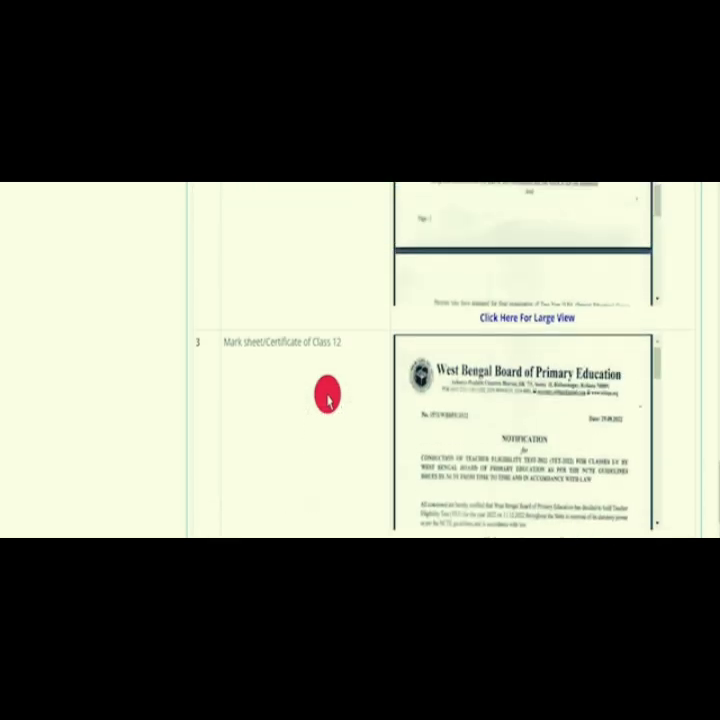
{"action": "scroll", "coordinate": [327, 398], "scroll_direction": "up", "scroll_amount": 3}
{"action": "scroll", "coordinate": [327, 398], "scroll_direction": "down", "scroll_amount": 8}
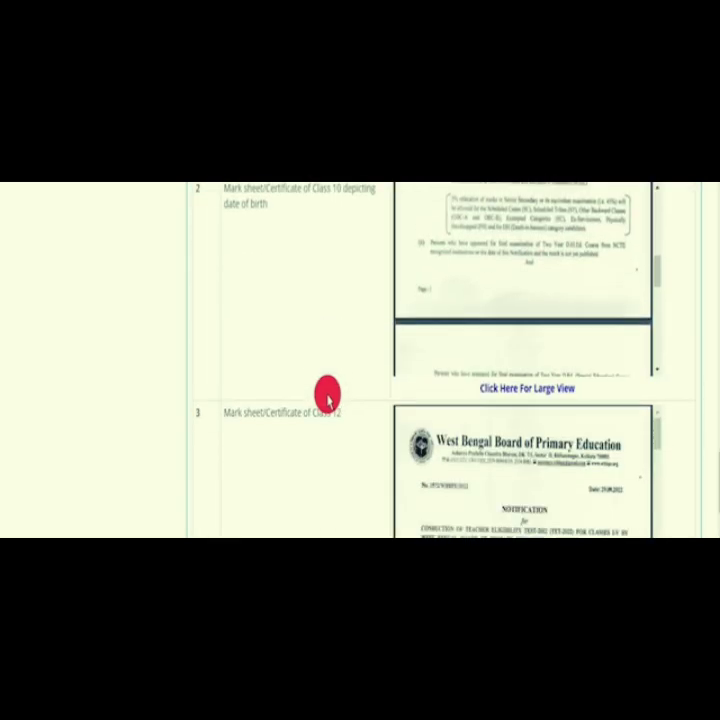
{"action": "scroll", "coordinate": [327, 398], "scroll_direction": "down", "scroll_amount": 3}
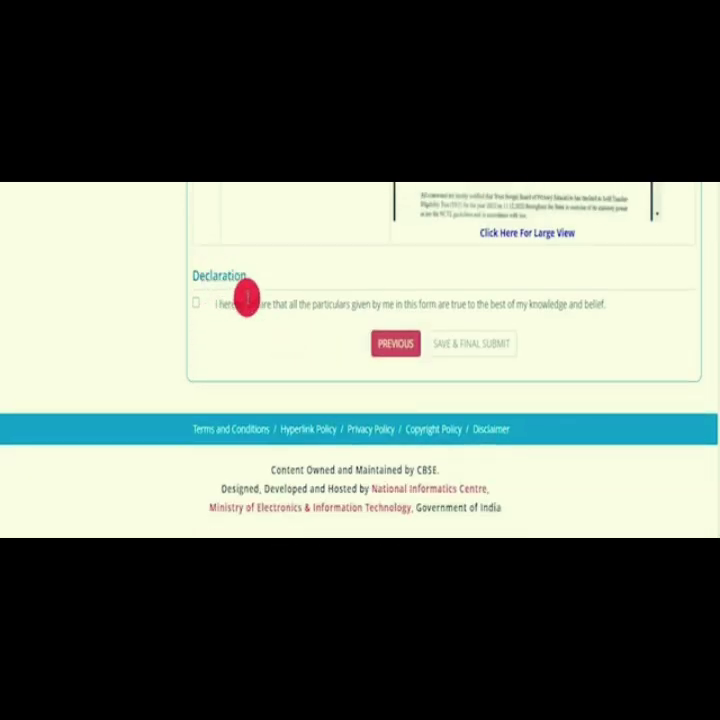
Accept the declaration and finally submit the application with SAVE & FINAL SUBMIT.
{"action": "left_click", "coordinate": [195, 301]}
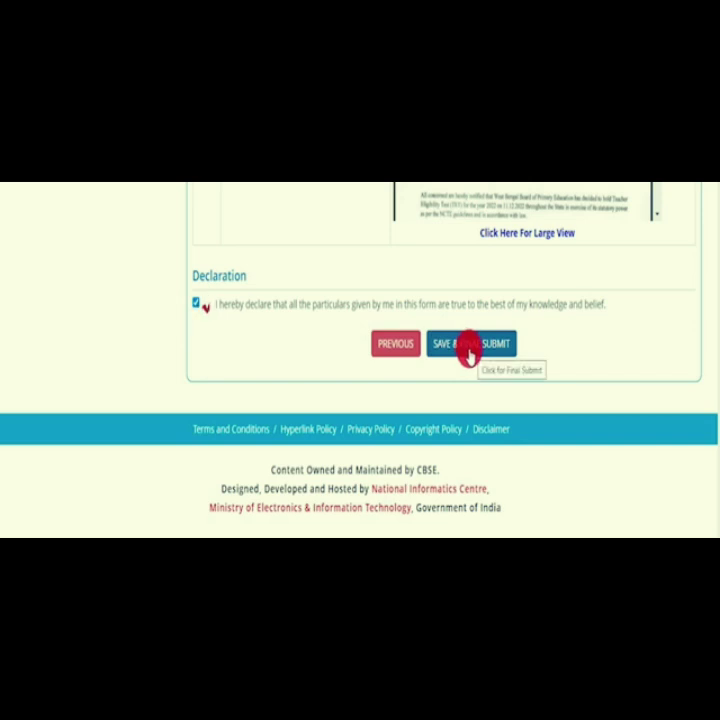
{"action": "left_click", "coordinate": [468, 345]}
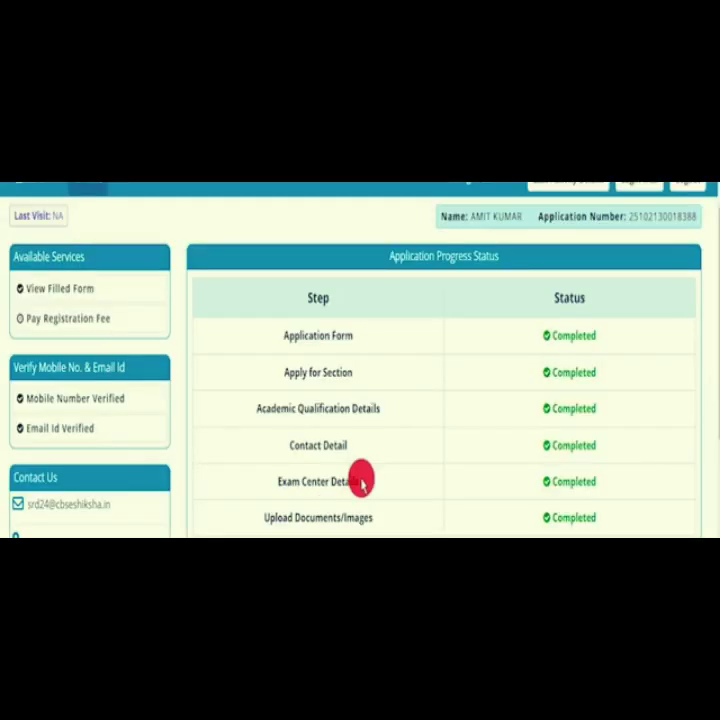
Review the Completed statuses on the progress page, then go to the registration fee payment.
{"action": "double_click", "coordinate": [306, 296]}
{"action": "scroll", "coordinate": [546, 342], "scroll_direction": "down", "scroll_amount": 1}
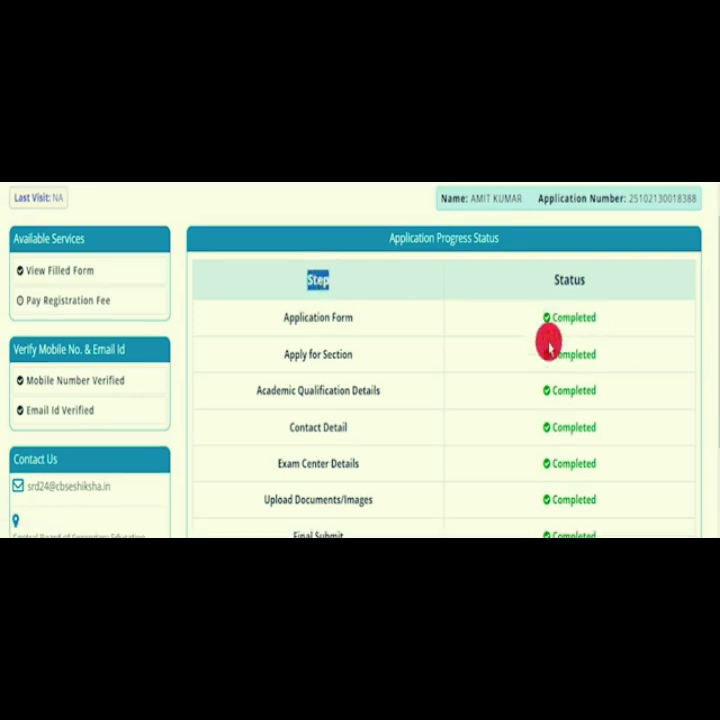
{"action": "left_click_drag", "start_coordinate": [553, 476], "coordinate": [574, 476]}
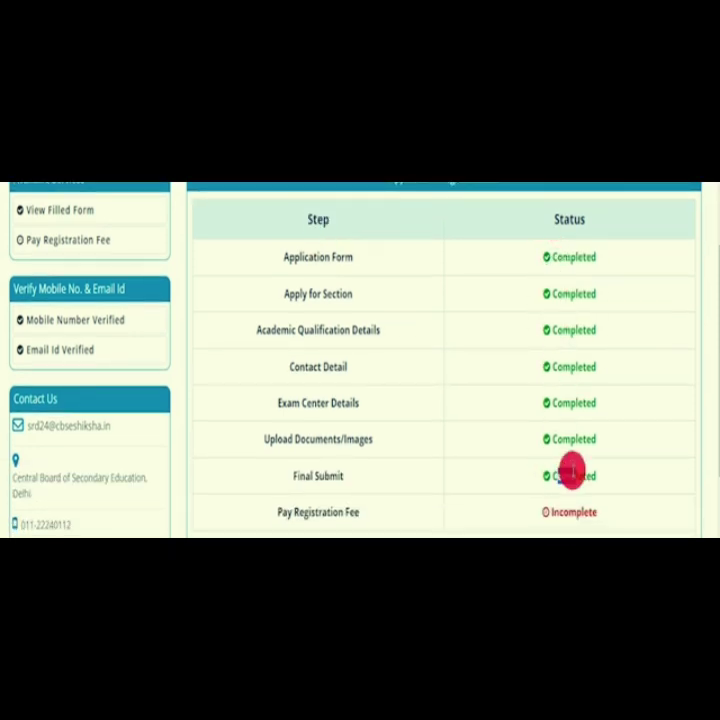
{"action": "scroll", "coordinate": [375, 482], "scroll_direction": "down", "scroll_amount": 1}
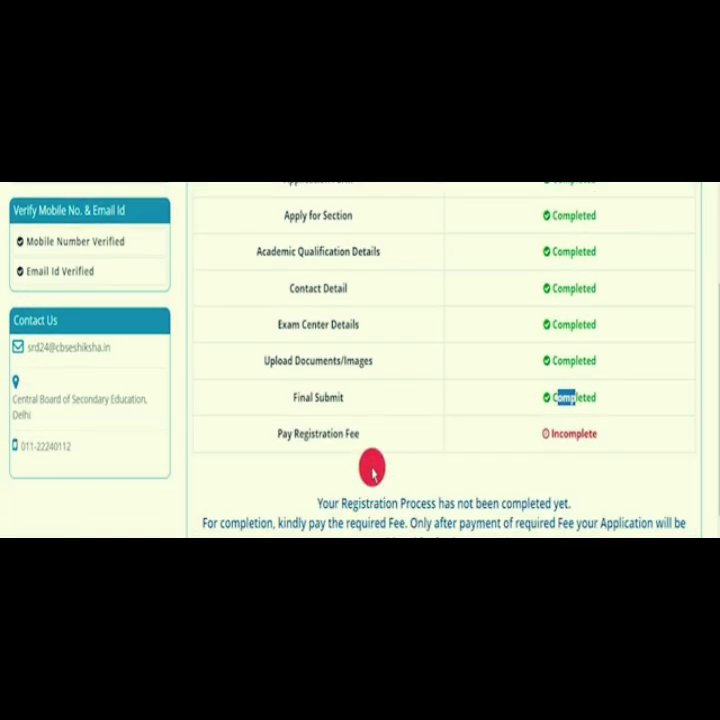
{"action": "left_click", "coordinate": [283, 431]}
{"action": "left_click_drag", "start_coordinate": [283, 431], "coordinate": [345, 435]}
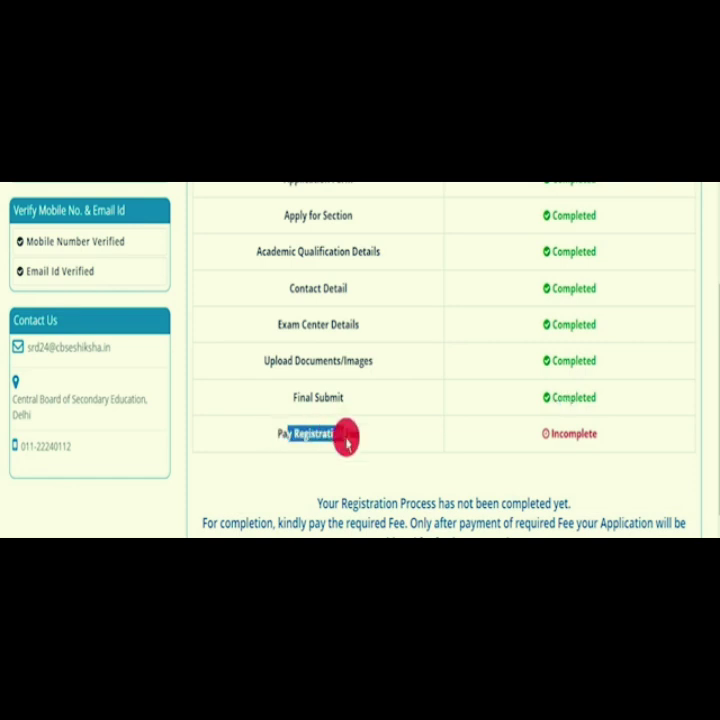
{"action": "scroll", "coordinate": [410, 520], "scroll_direction": "down", "scroll_amount": 1}
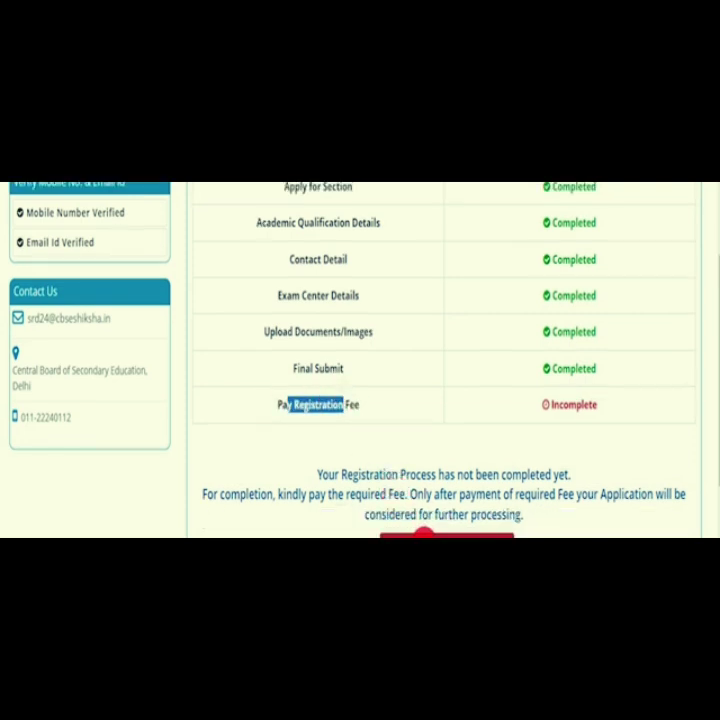
{"action": "left_click", "coordinate": [423, 530]}
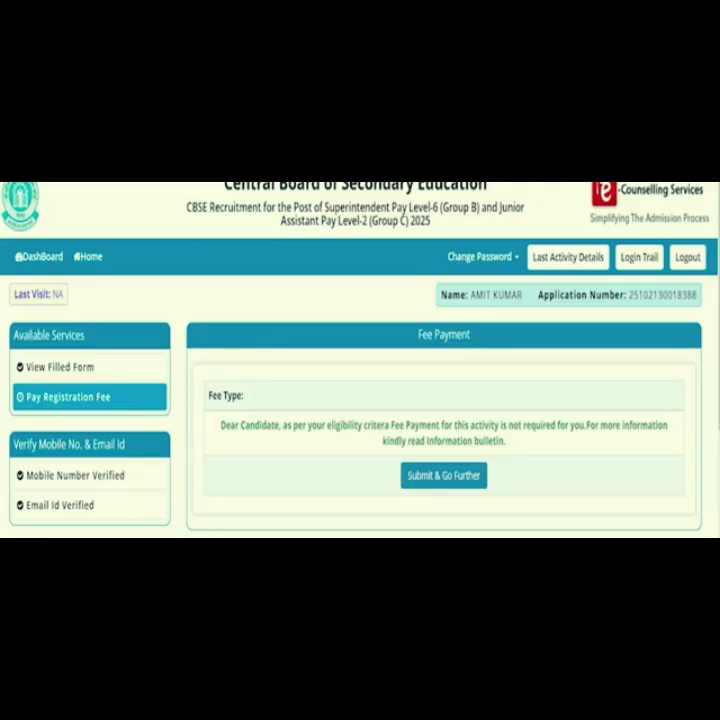
Pass the fee step, which needs no payment, with Submit & Go Further.
{"action": "left_click", "coordinate": [446, 477]}
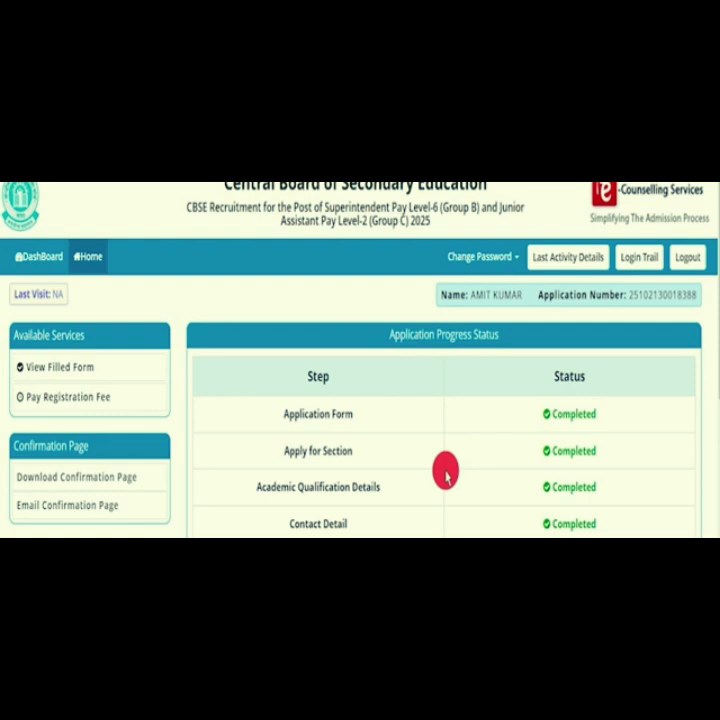
Review the category fee amounts and success message, then open the confirmation page document.
{"action": "scroll", "coordinate": [446, 477], "scroll_direction": "down", "scroll_amount": 3}
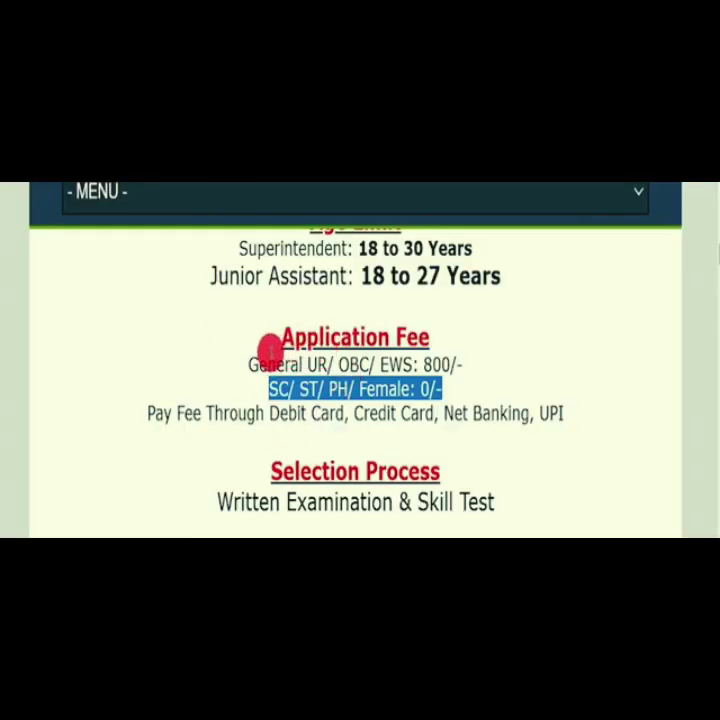
{"action": "left_click_drag", "start_coordinate": [270, 364], "coordinate": [464, 364]}
{"action": "left_click_drag", "start_coordinate": [268, 388], "coordinate": [442, 388]}
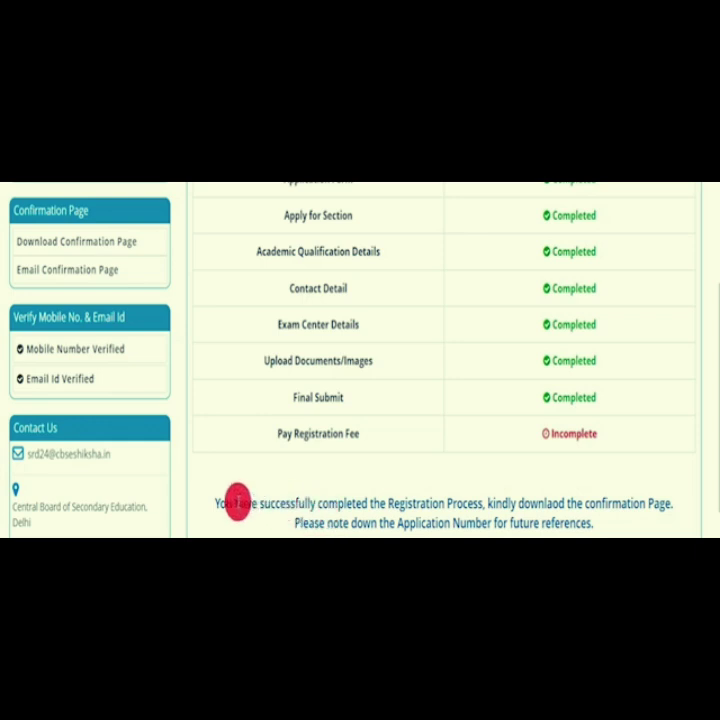
{"action": "left_click_drag", "start_coordinate": [268, 500], "coordinate": [425, 503]}
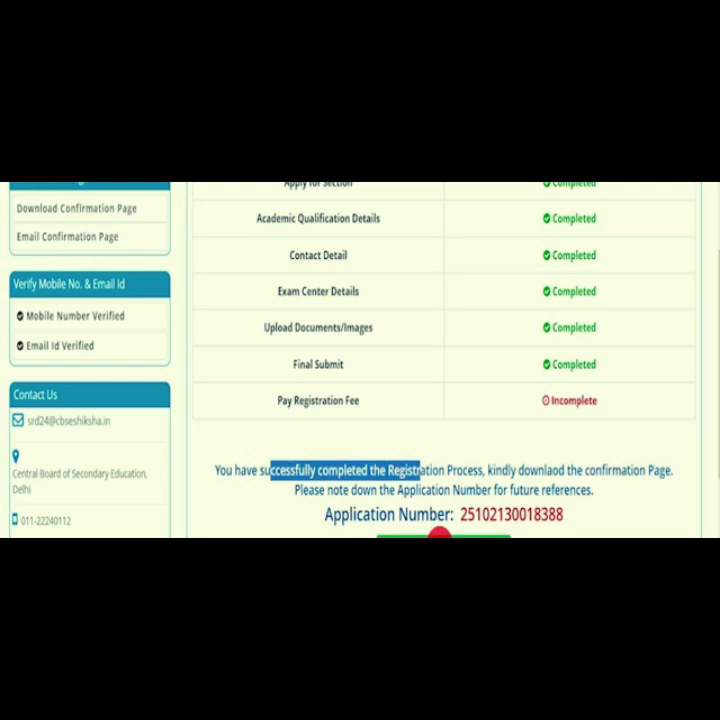
{"action": "left_click", "coordinate": [438, 532]}
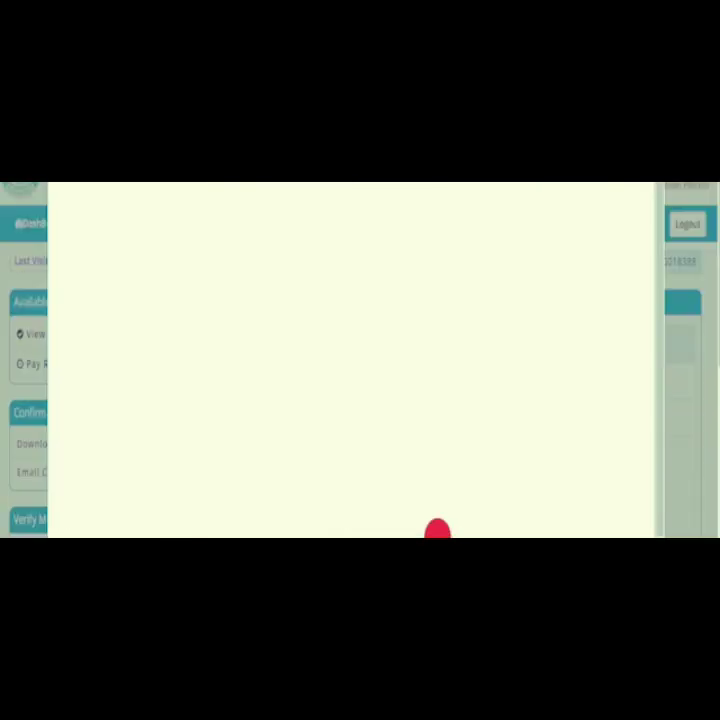